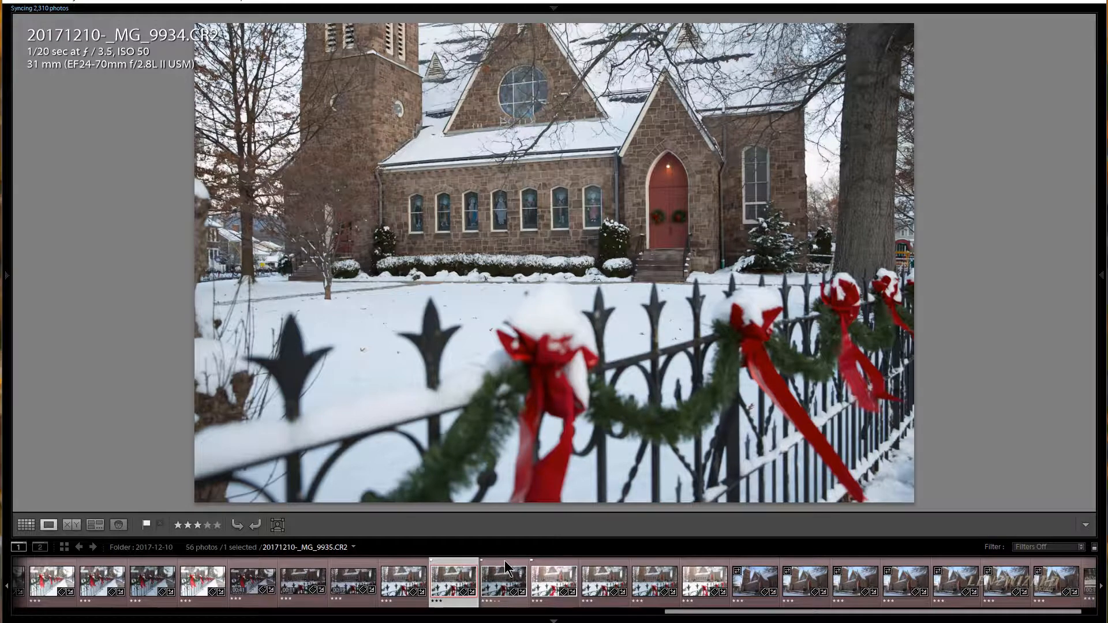
Step: View the darker exposure _MG_9935.CR2, then show the brighter exposure _MG_9936.CR2 in the Develop module
{"action": "left_click", "coordinate": [505, 560]}
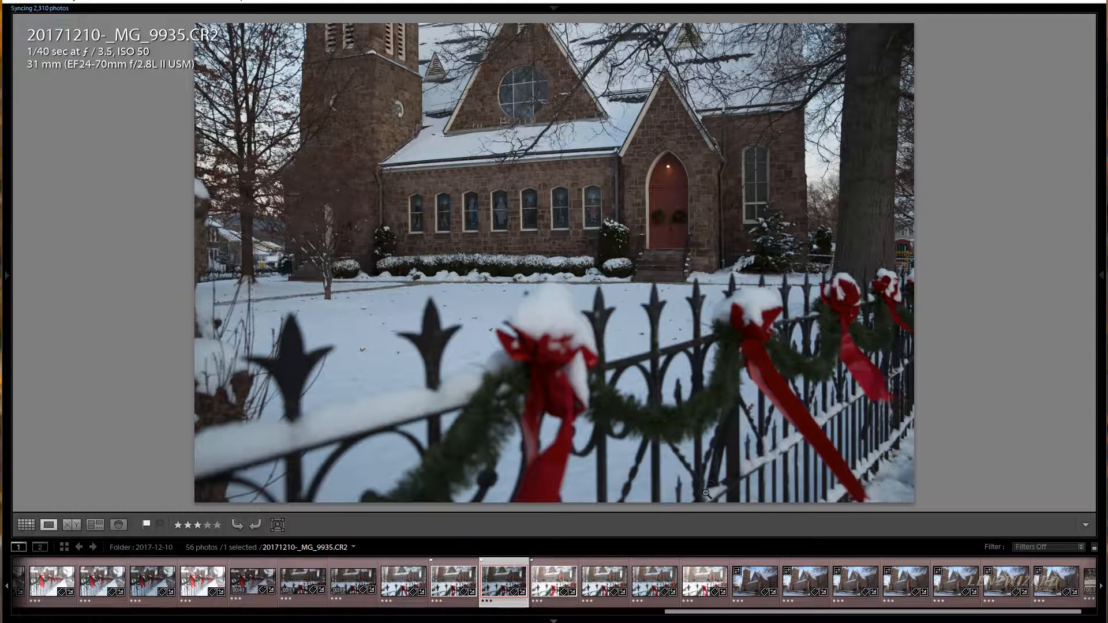
{"action": "left_click", "coordinate": [556, 569]}
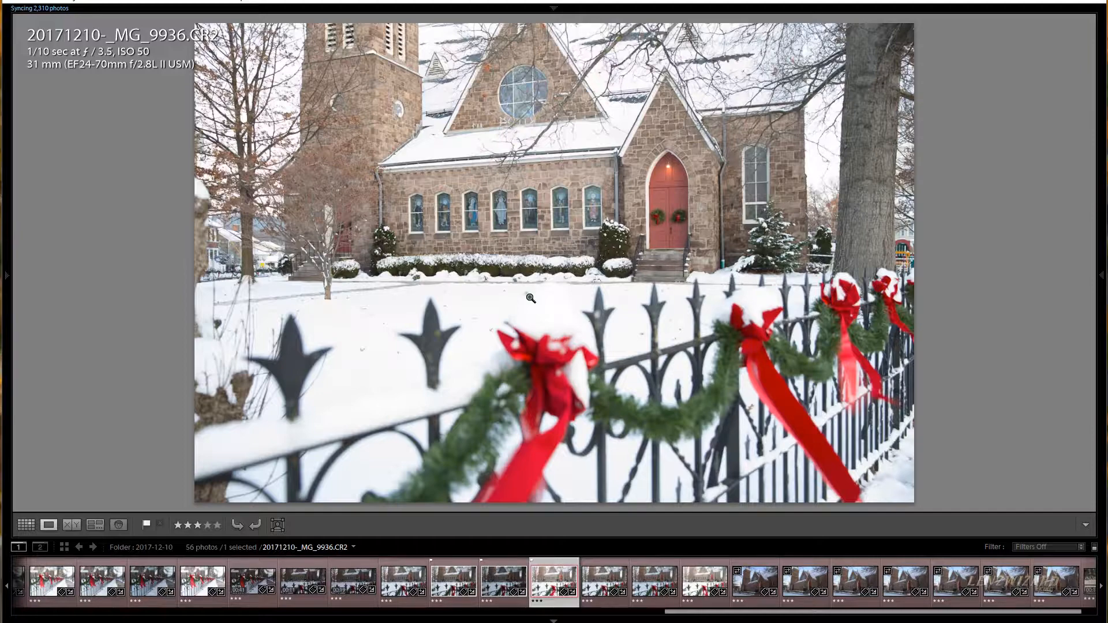
{"action": "key", "text": "d"}
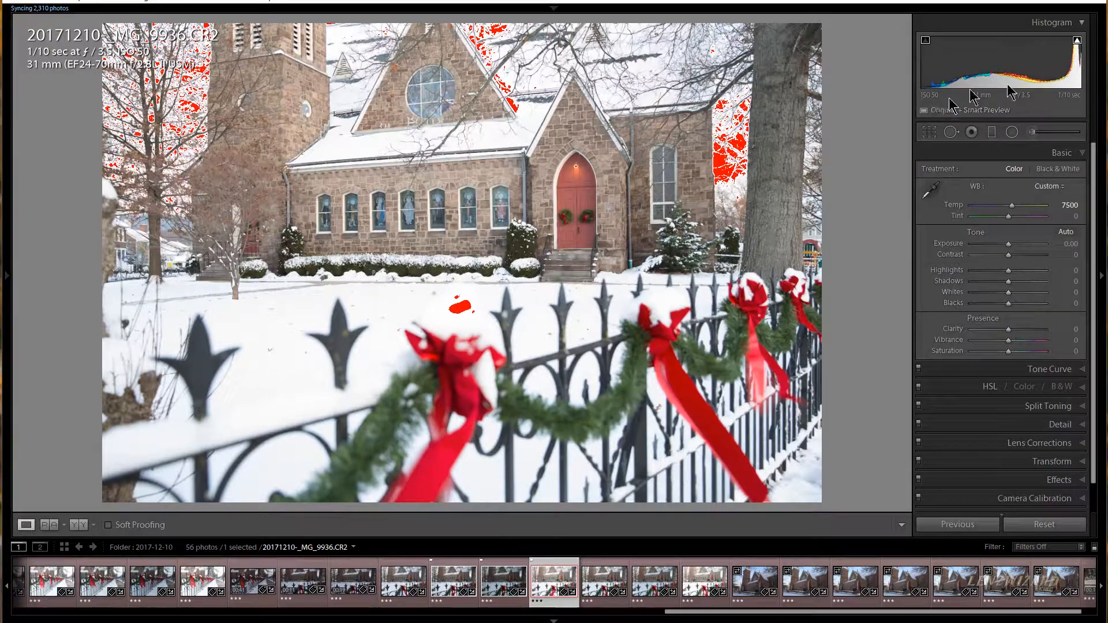
Step: Examine the clipped highlights of _MG_9936.CR2 up close around the sky, church door and windows, with the clipping warning off and on
{"action": "left_click", "coordinate": [747, 149]}
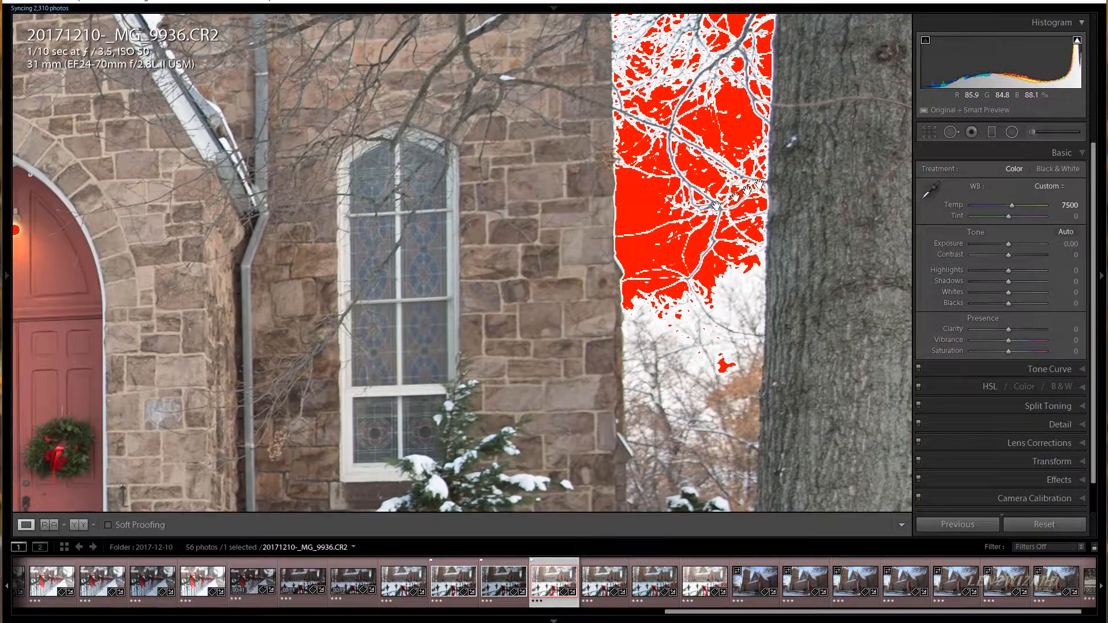
{"action": "left_click", "coordinate": [1077, 41]}
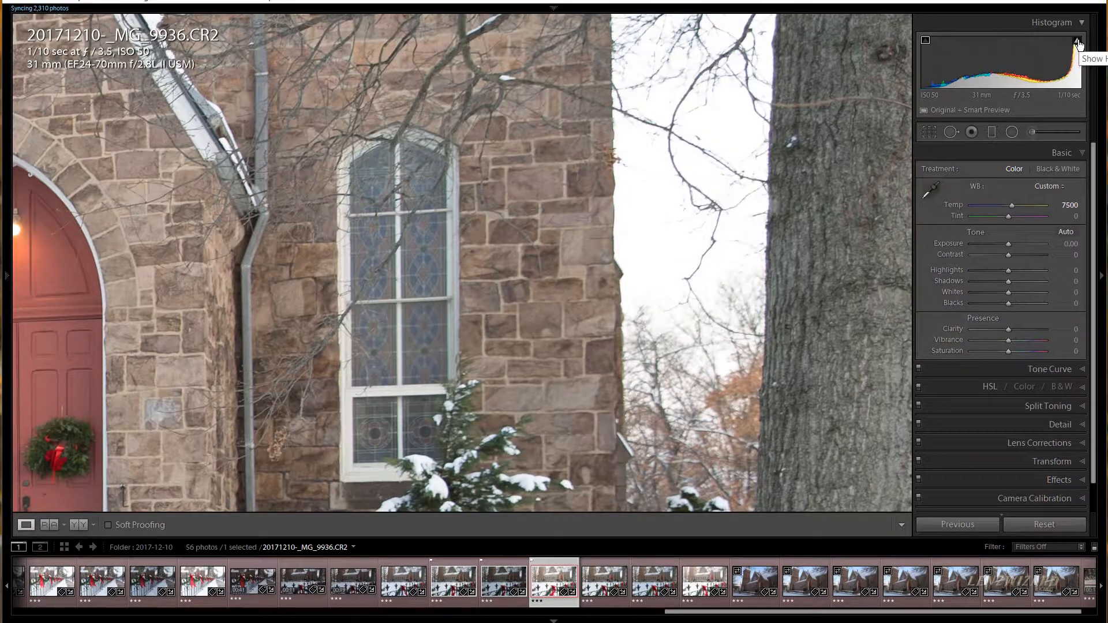
{"action": "left_click", "coordinate": [1077, 41]}
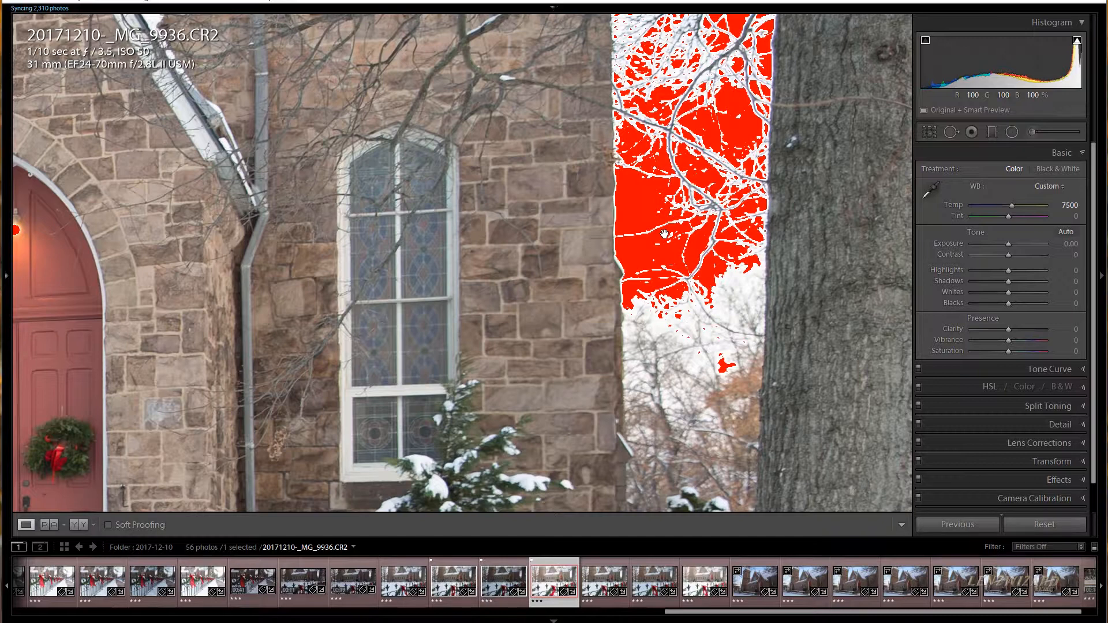
{"action": "left_click_drag", "start_coordinate": [471, 239], "coordinate": [837, 266]}
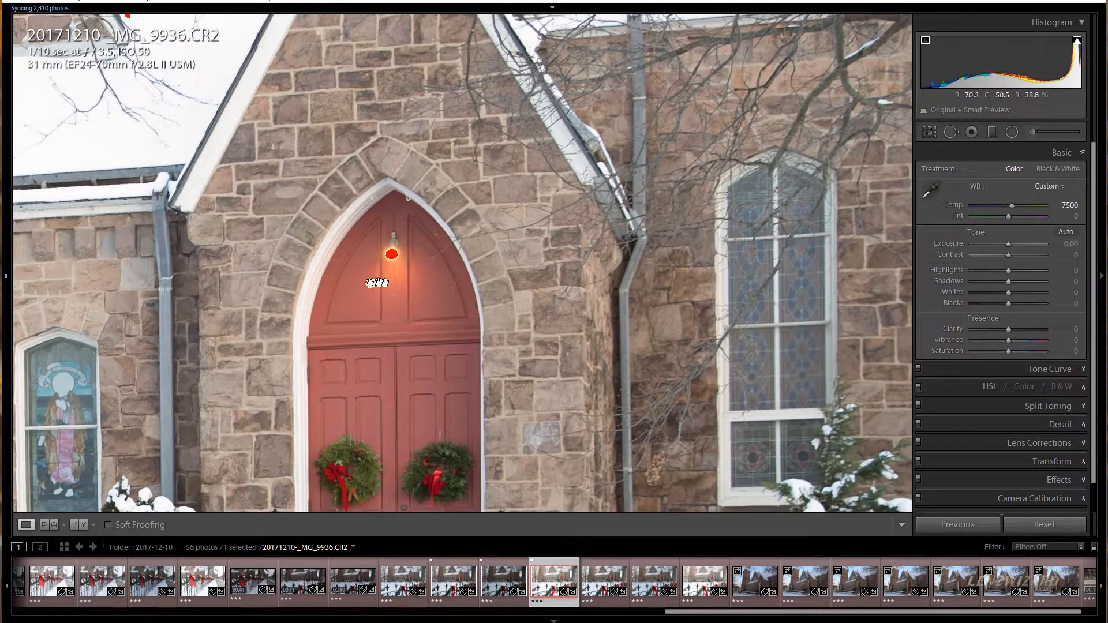
{"action": "left_click_drag", "start_coordinate": [353, 283], "coordinate": [1004, 246]}
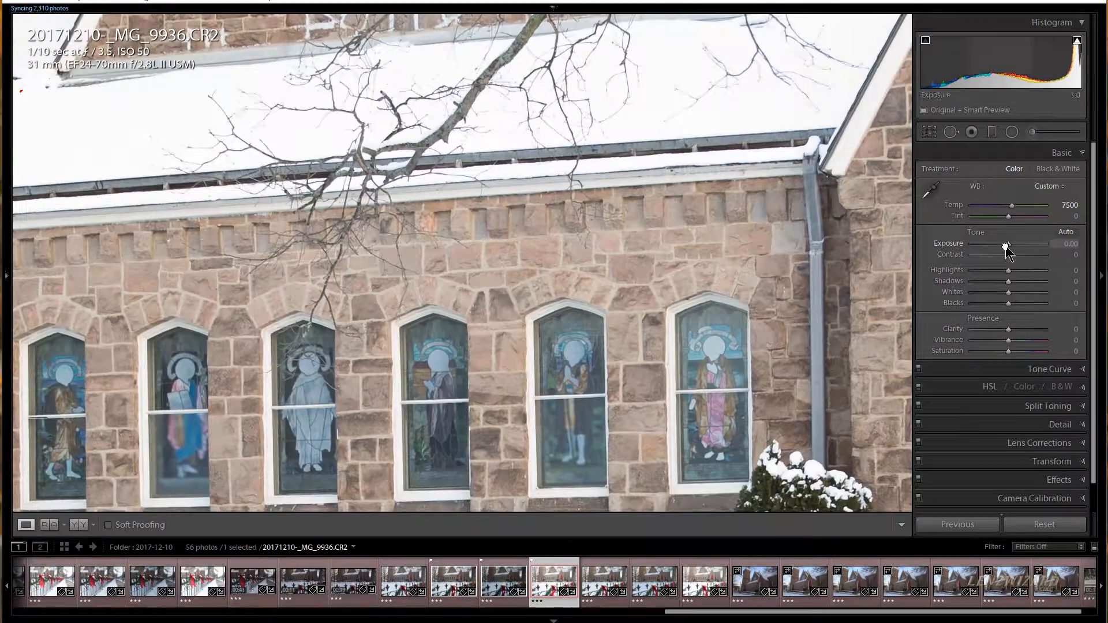
{"action": "left_click", "coordinate": [563, 321]}
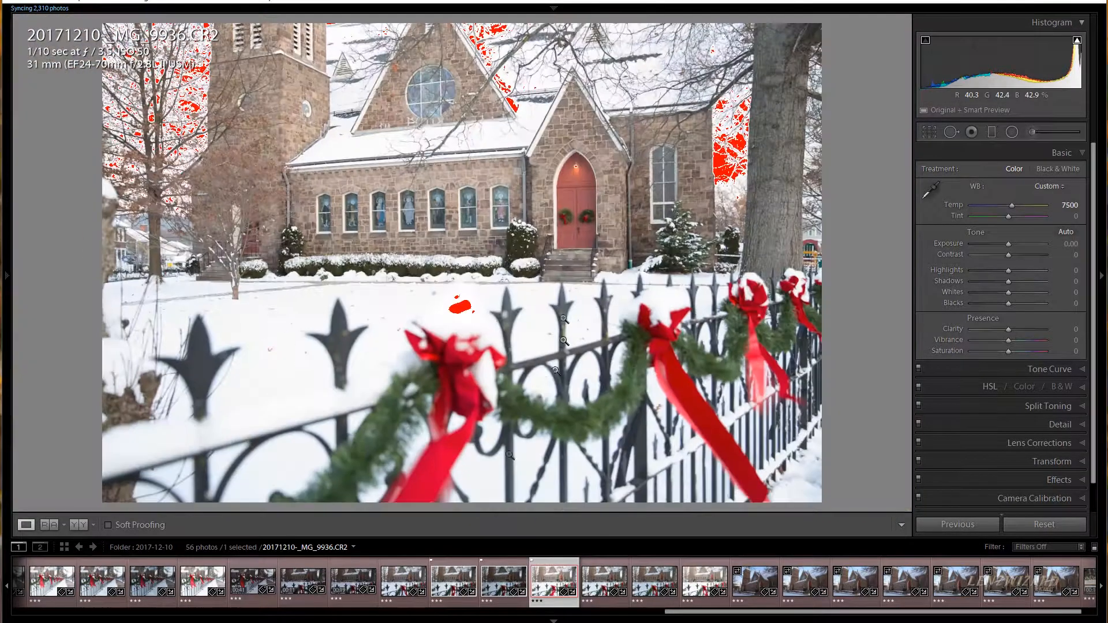
Step: Examine the clipped shadows in the shrubs along the church wall of the dark exposure _MG_9935.CR2
{"action": "left_click", "coordinate": [504, 575]}
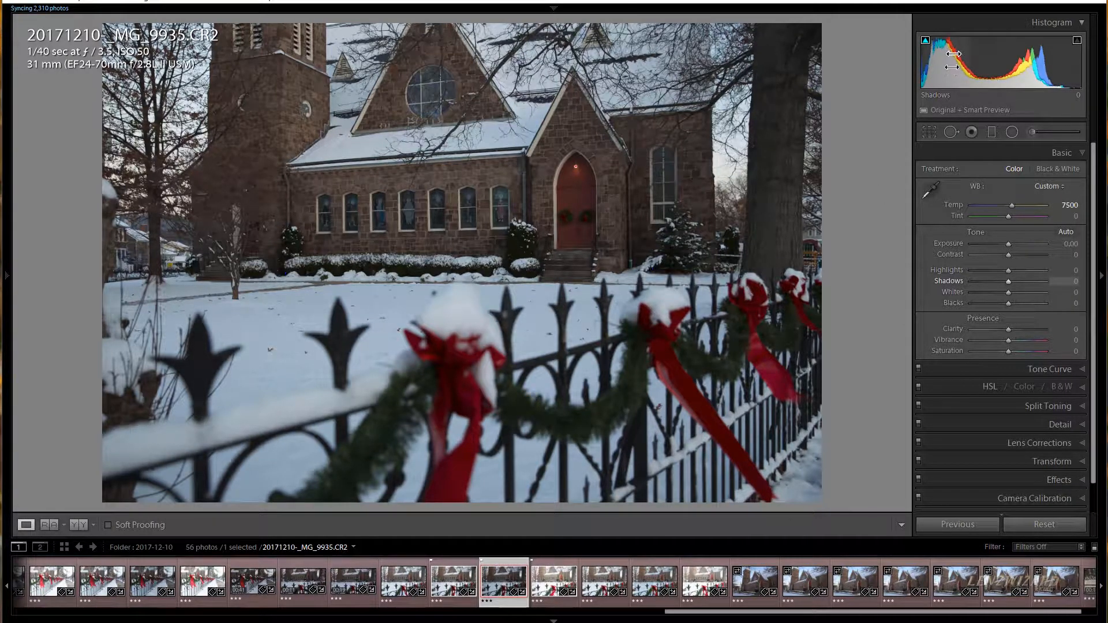
{"action": "left_click", "coordinate": [323, 256]}
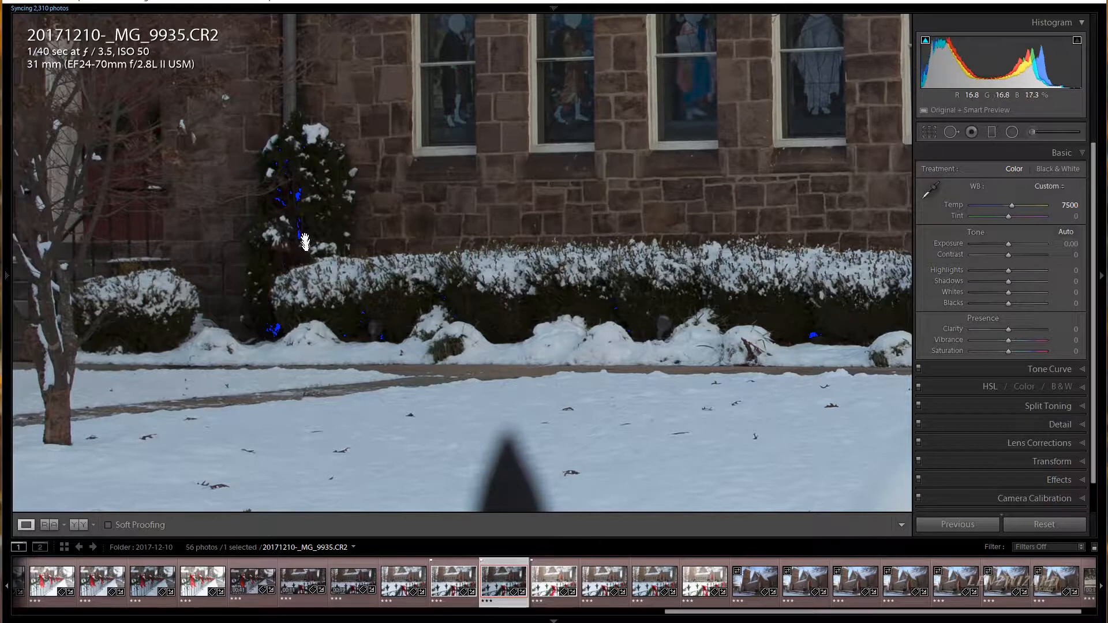
{"action": "left_click", "coordinate": [371, 293]}
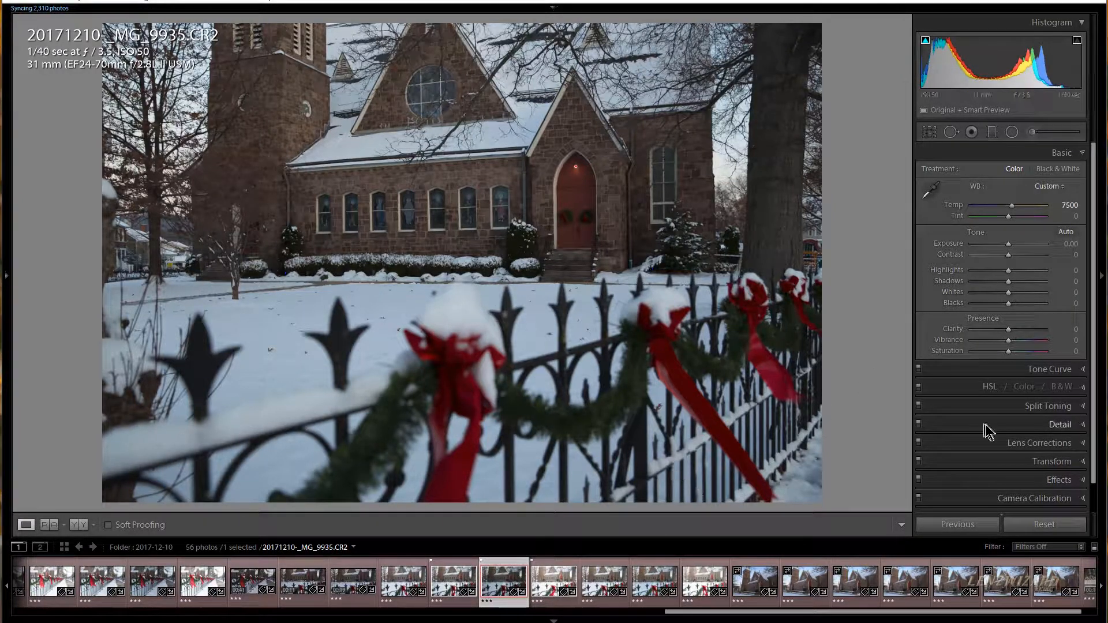
Step: Select the three bracketed exposures _MG_9934, _MG_9935 and _MG_9936 together and reset their develop settings
{"action": "left_click", "coordinate": [552, 570], "text": "ctrl"}
{"action": "left_click", "coordinate": [457, 572], "text": "ctrl"}
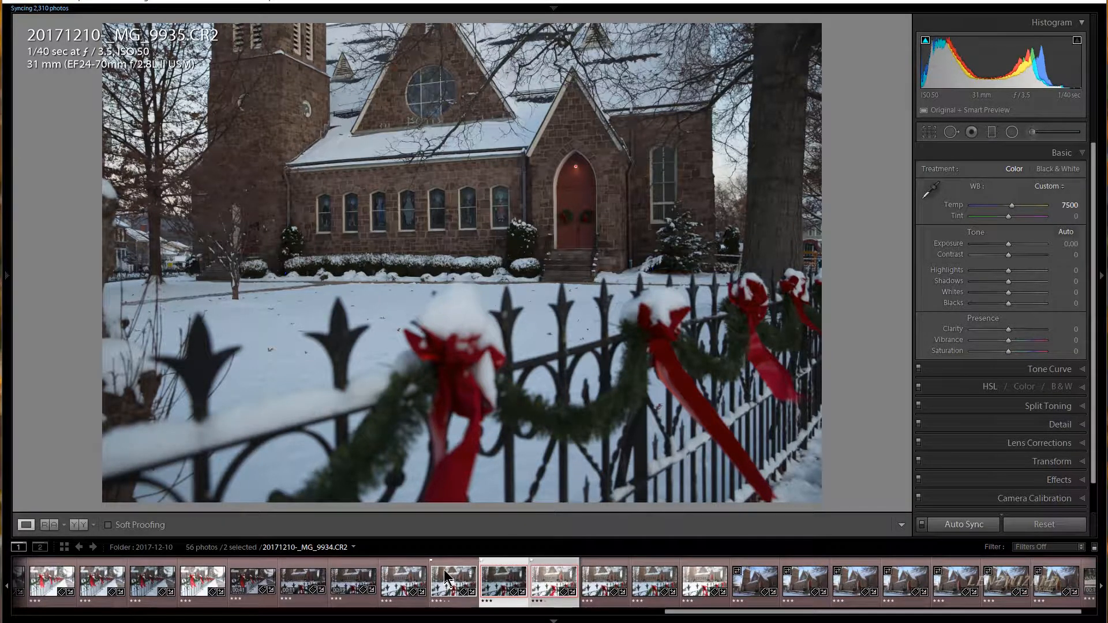
{"action": "left_click", "coordinate": [1033, 526]}
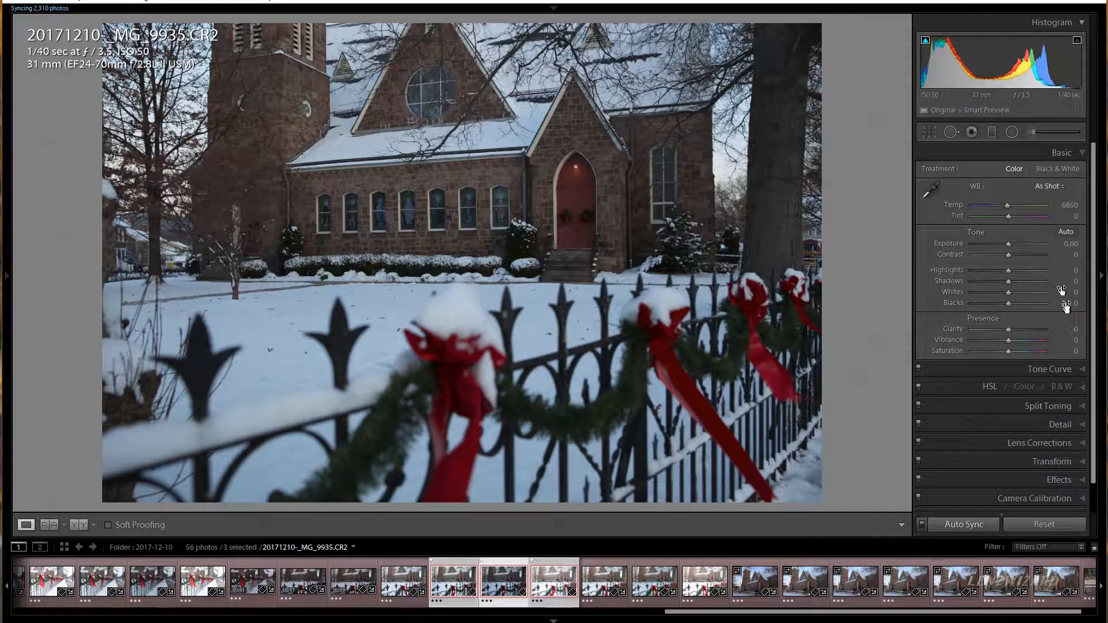
Step: Reselect the three bracketed exposures with the normal exposure _MG_9934.CR2 as the active photo
{"action": "left_click", "coordinate": [446, 575]}
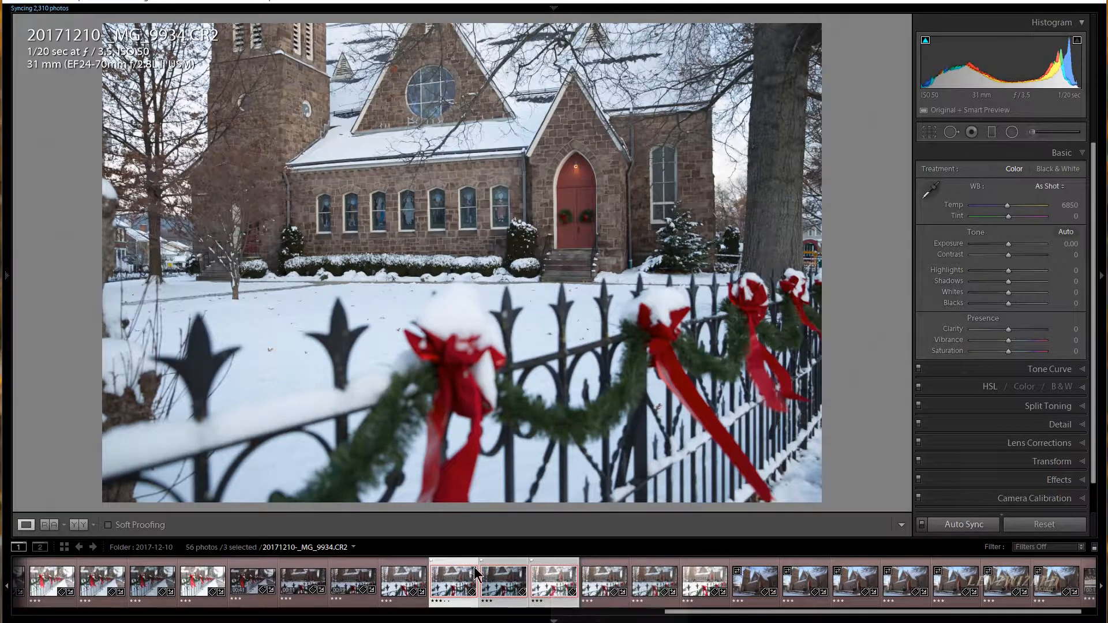
{"action": "left_click", "coordinate": [453, 572]}
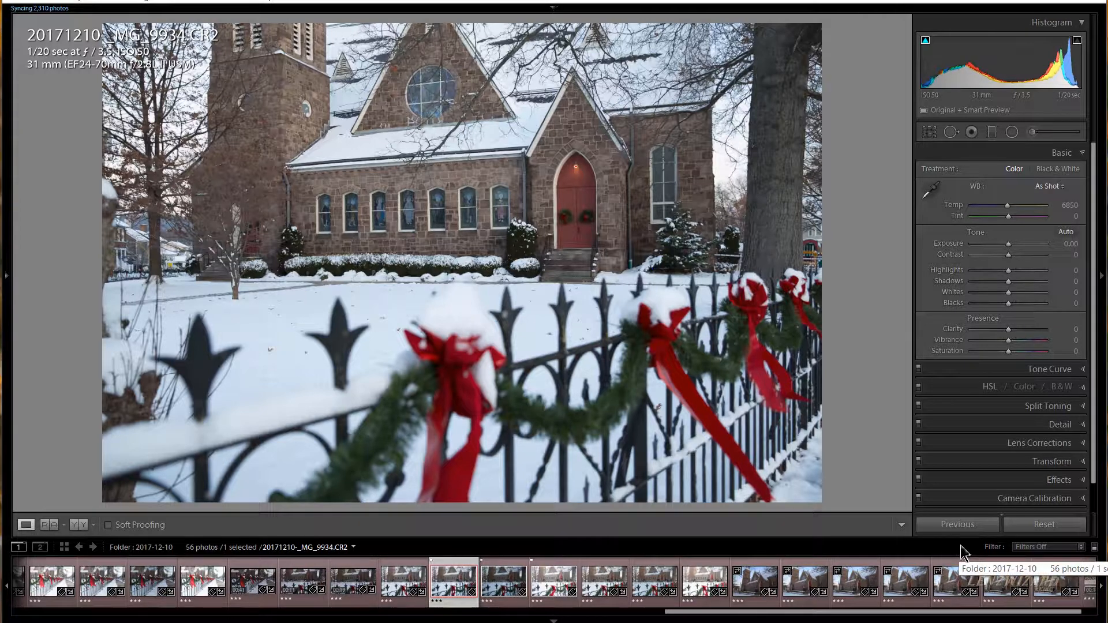
{"action": "left_click", "coordinate": [502, 571], "text": "ctrl"}
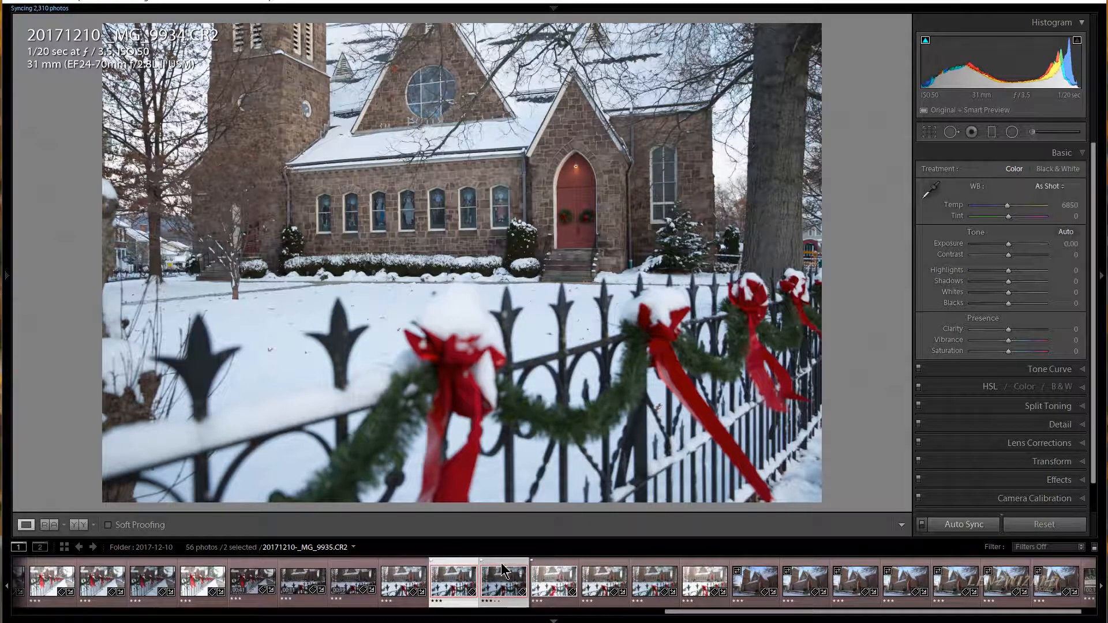
{"action": "left_click", "coordinate": [566, 566], "text": "ctrl"}
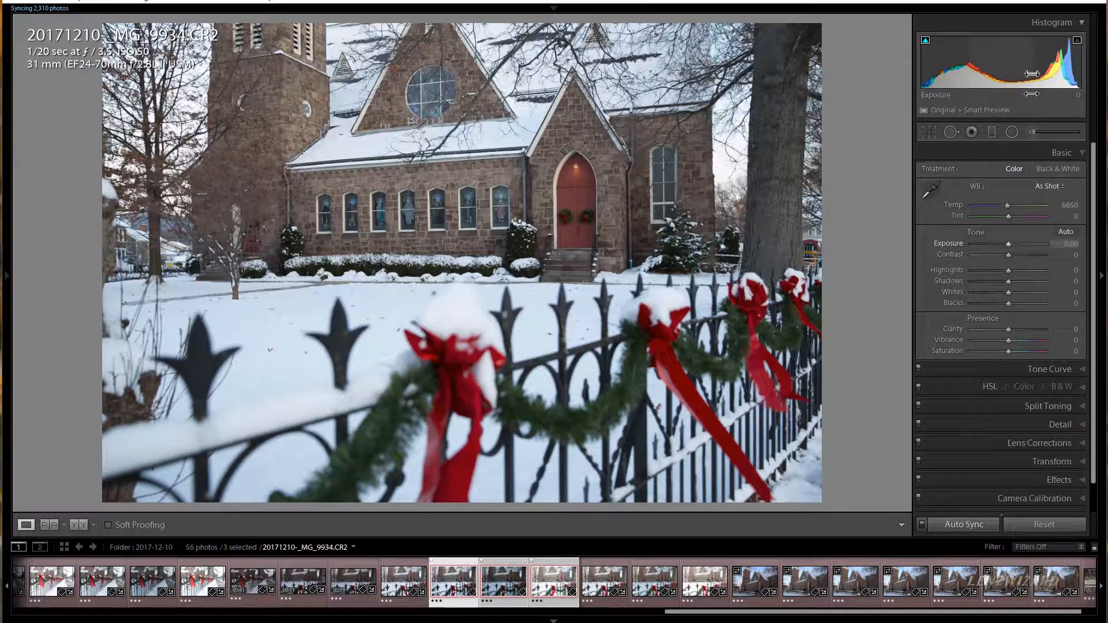
Step: Set the white balance of the three exposures to Auto, reset their tint to 0 and check each photo
{"action": "left_click", "coordinate": [1050, 185]}
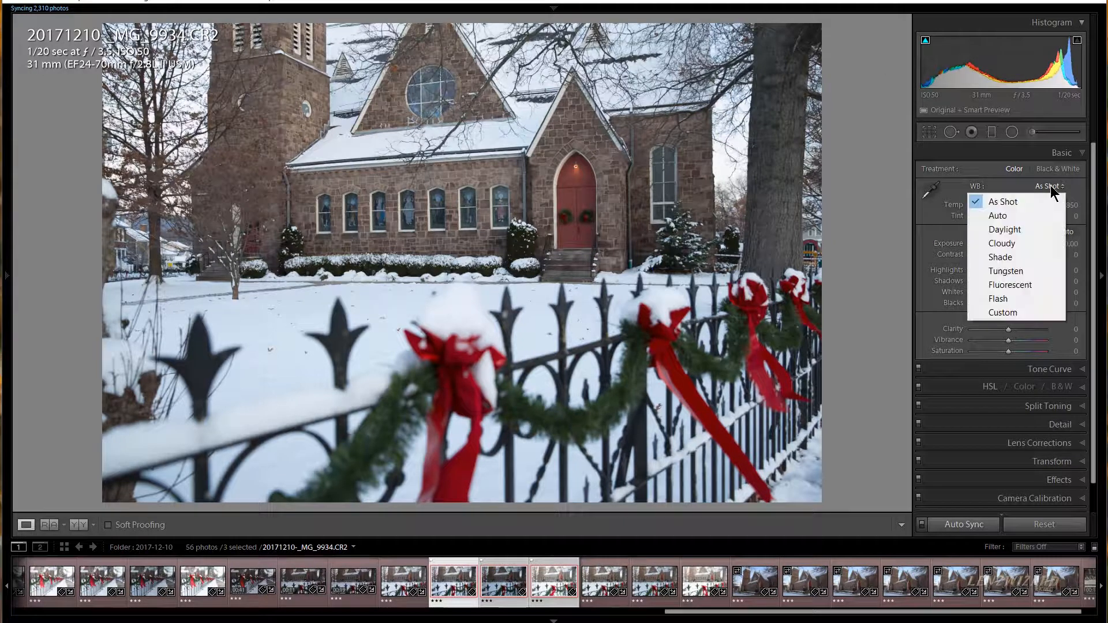
{"action": "left_click", "coordinate": [1016, 219]}
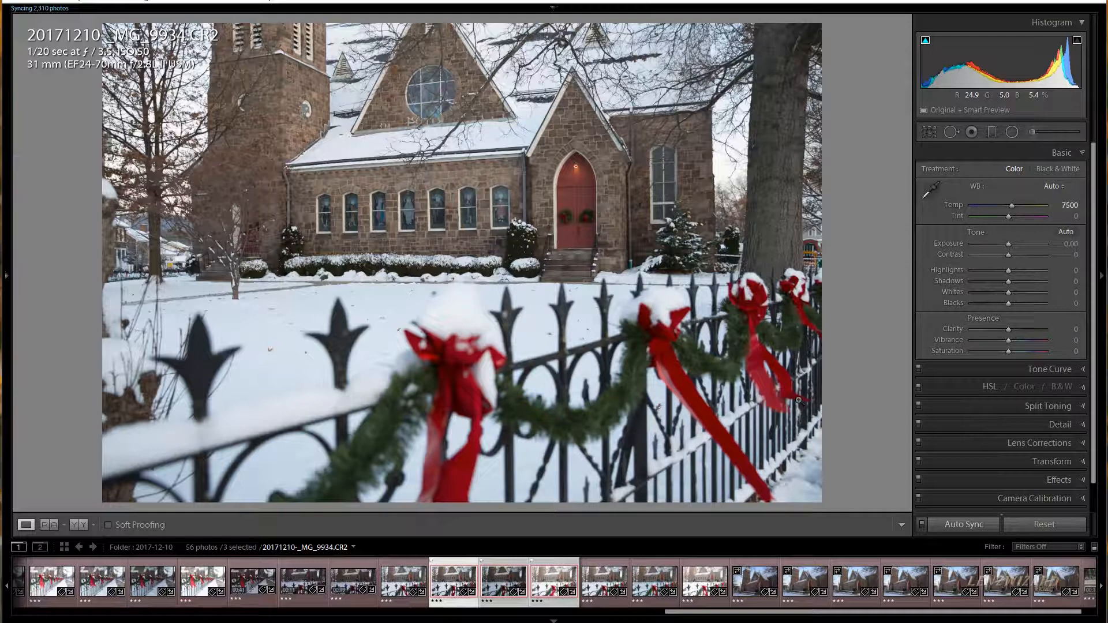
{"action": "key", "text": "ctrl+Right"}
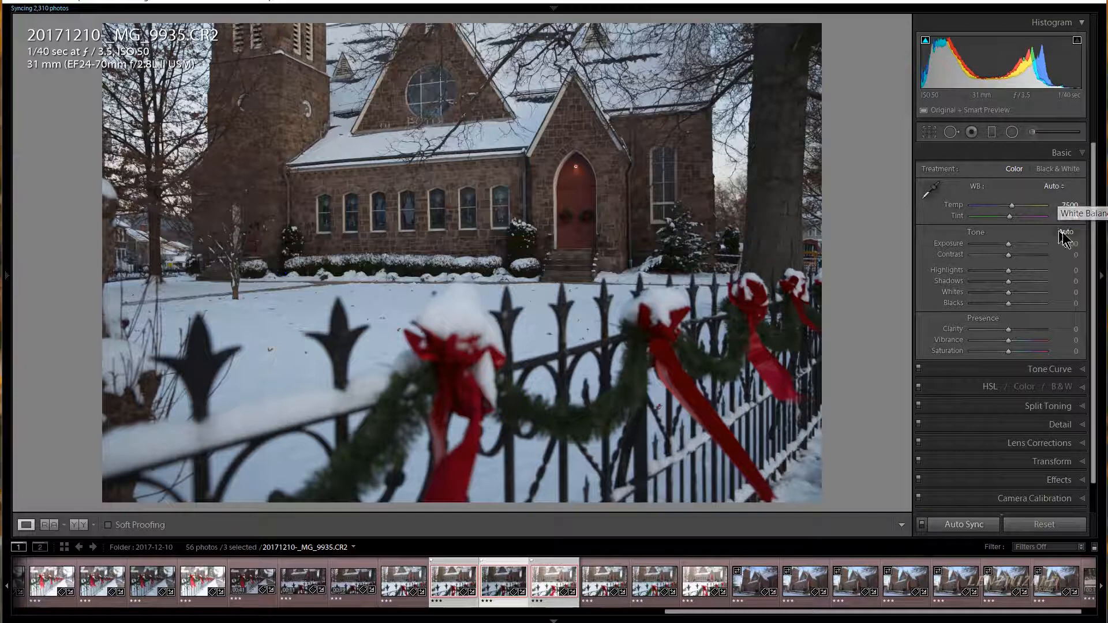
{"action": "double_click", "coordinate": [1008, 216]}
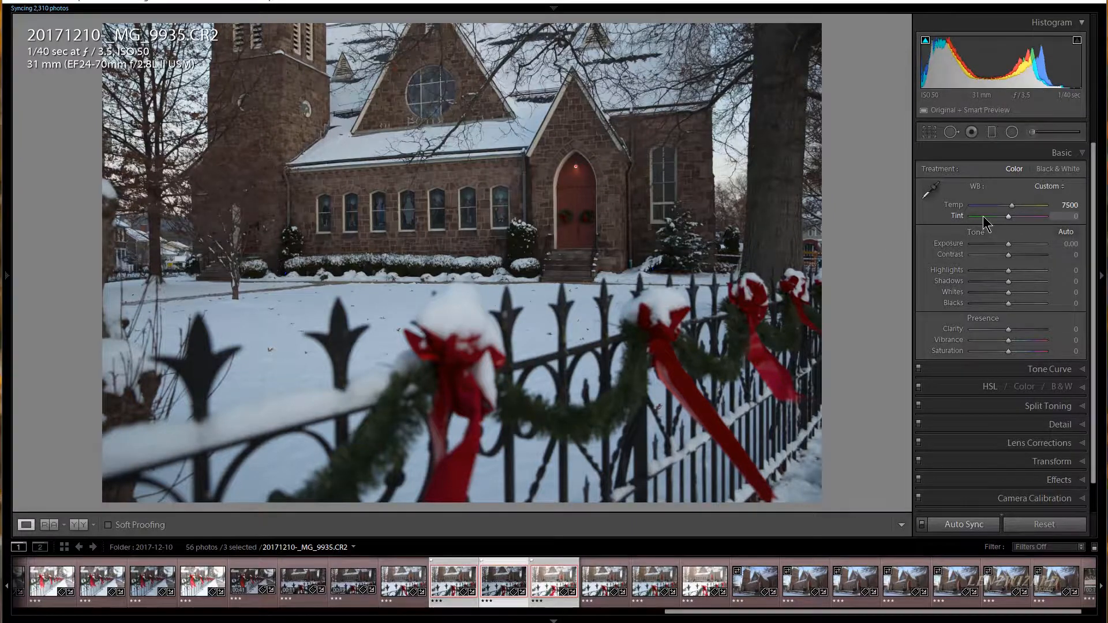
{"action": "key", "text": "Right"}
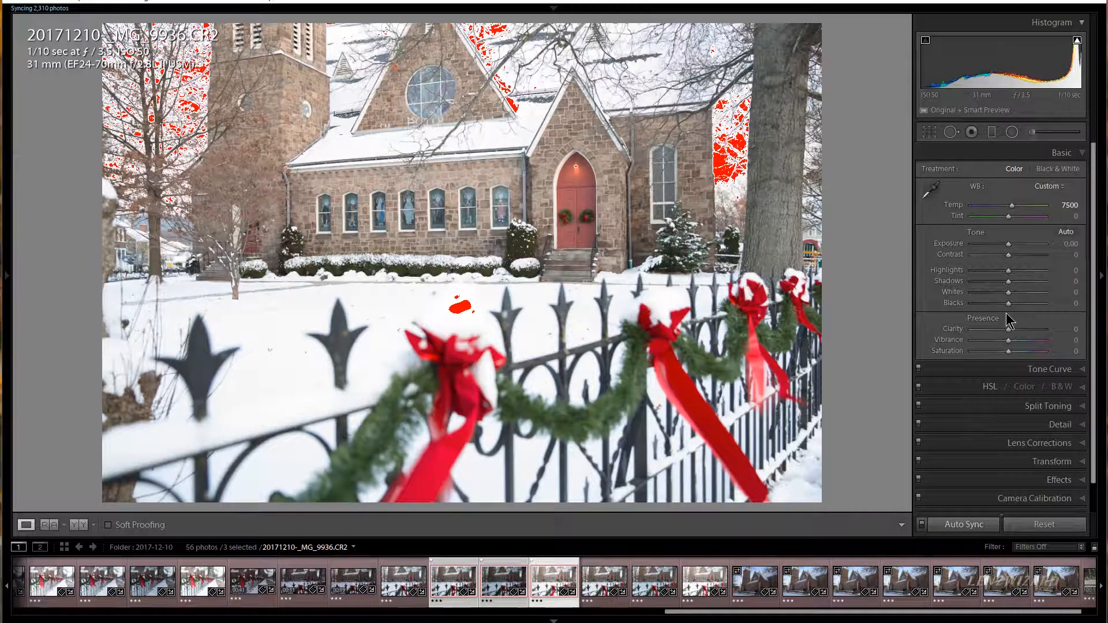
{"action": "key", "text": "Left"}
{"action": "key", "text": "Left"}
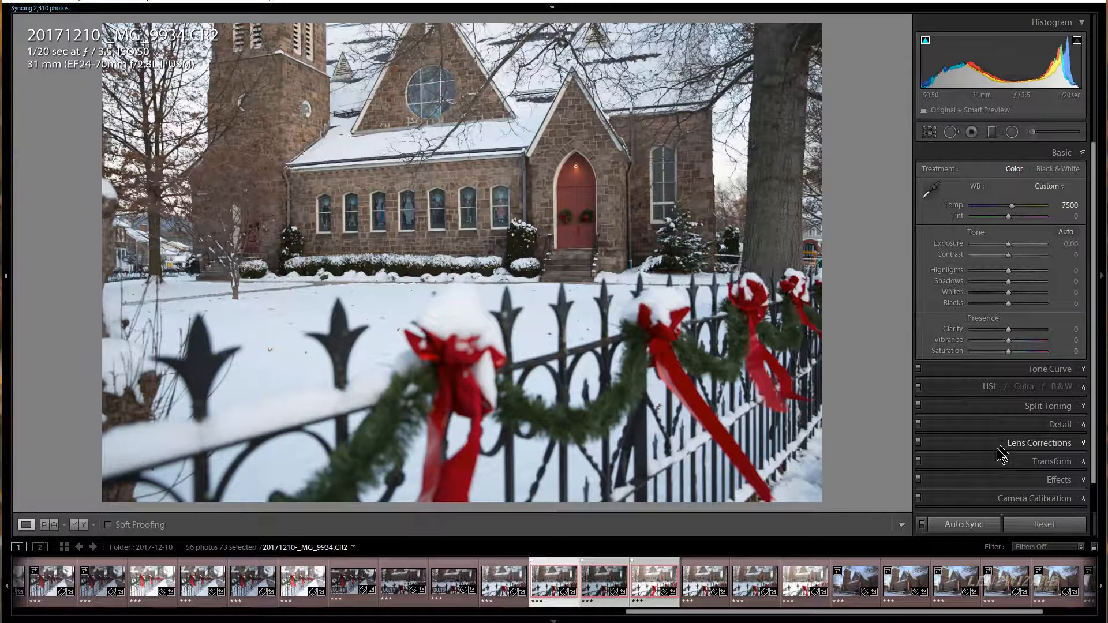
Step: Enable profile corrections and chromatic aberration removal for the three selected exposures
{"action": "left_click", "coordinate": [957, 443]}
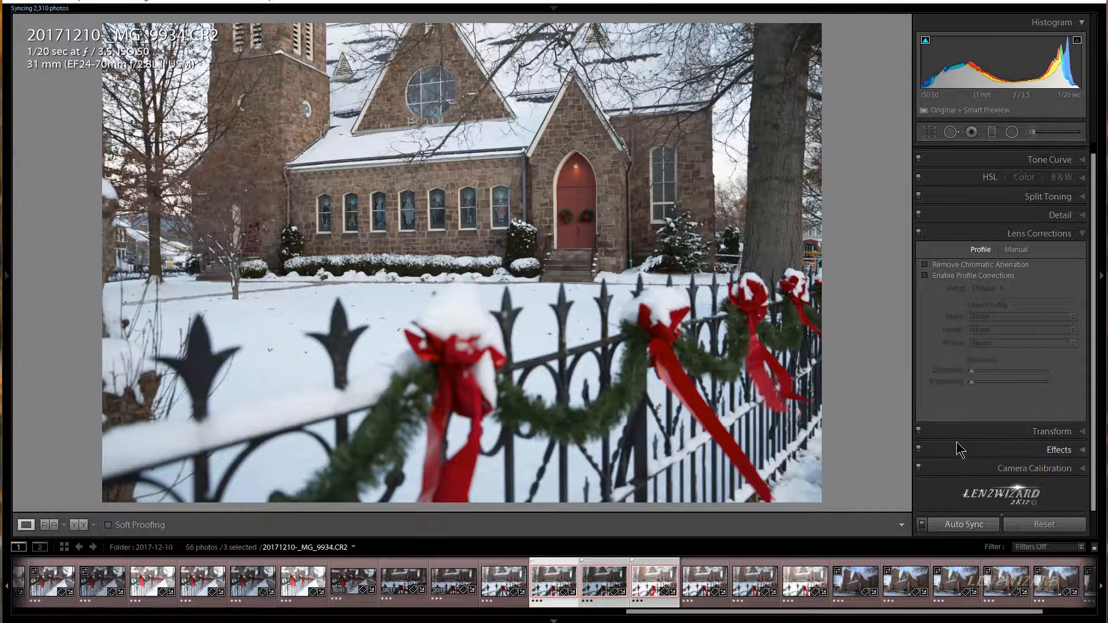
{"action": "left_click", "coordinate": [926, 275]}
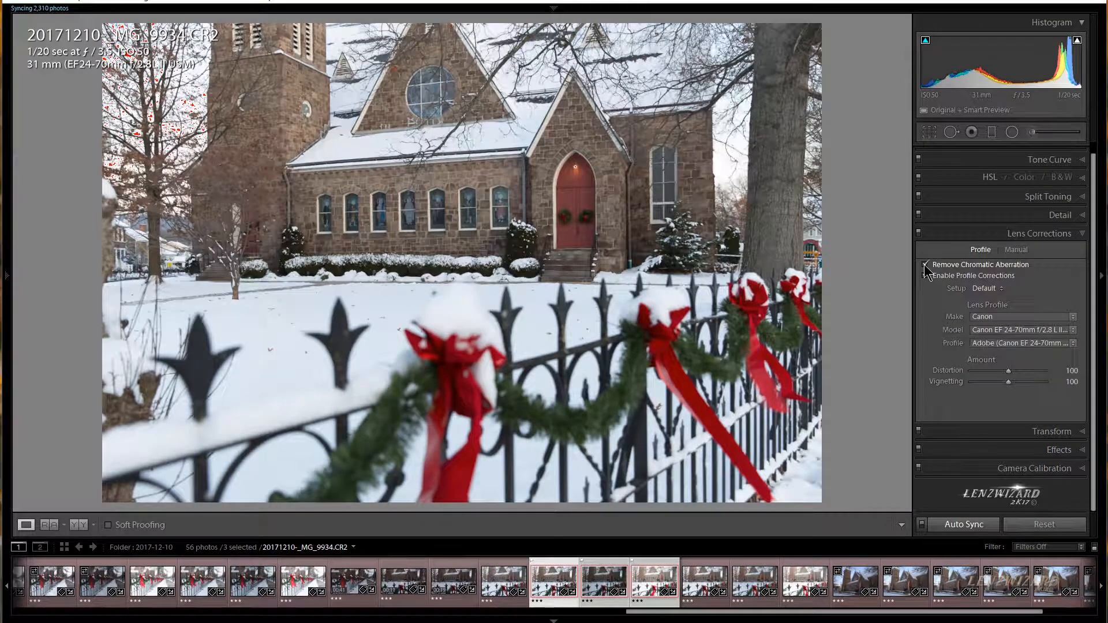
{"action": "left_click", "coordinate": [925, 264]}
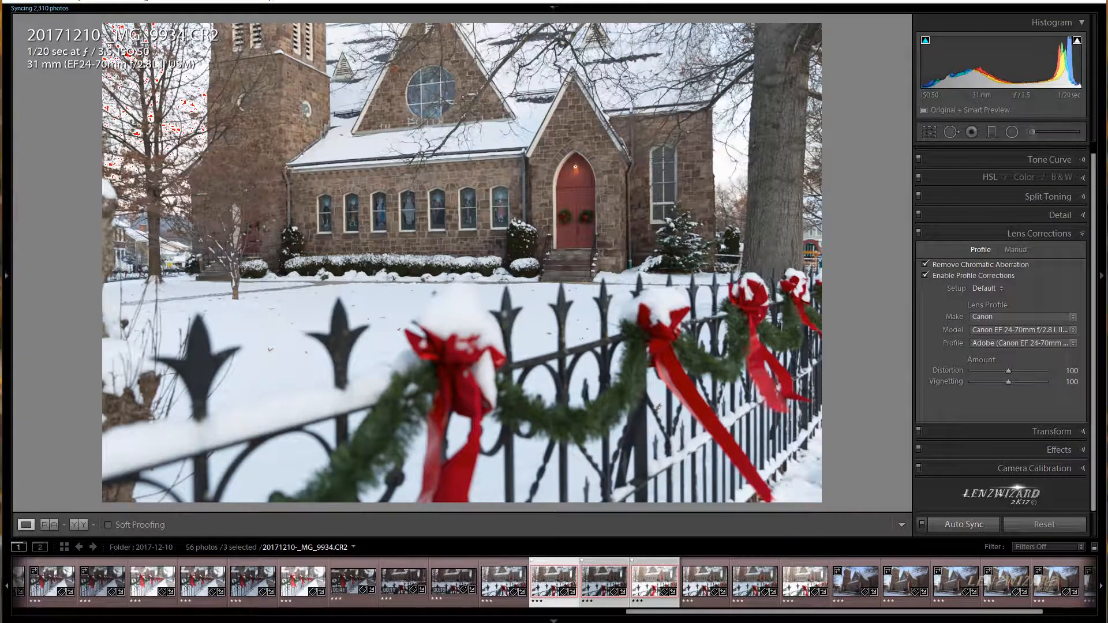
{"action": "left_click", "coordinate": [1083, 235]}
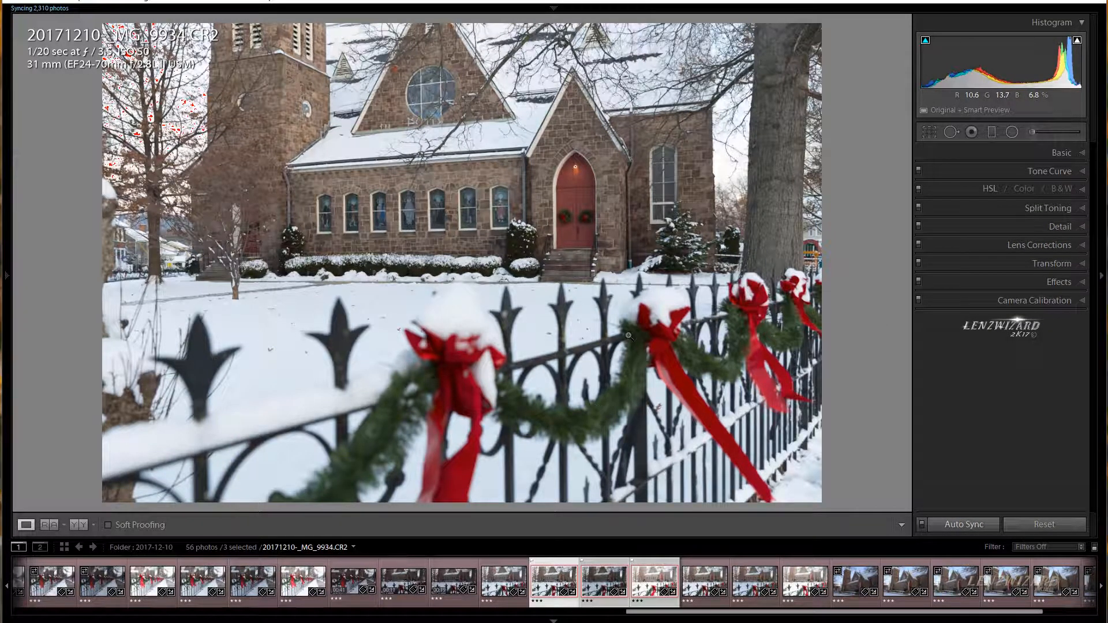
Step: Merge the three exposures to HDR with auto align, auto settings and High deghosting, with the deghost overlay shown in the preview
{"action": "key", "text": "ctrl+h"}
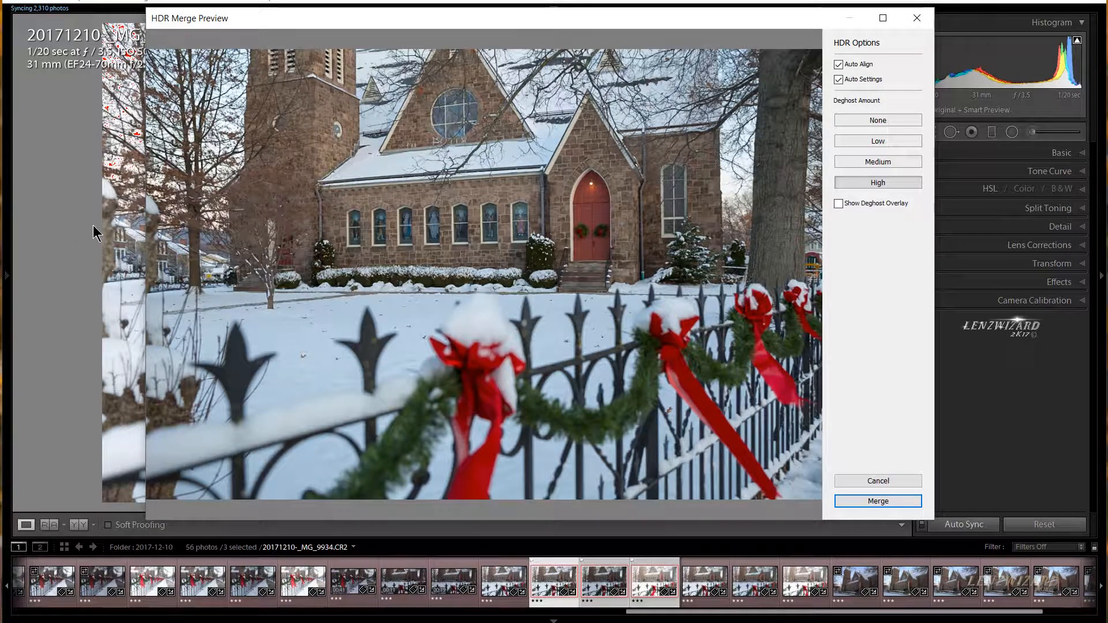
{"action": "left_click_drag", "start_coordinate": [141, 259], "coordinate": [91, 259]}
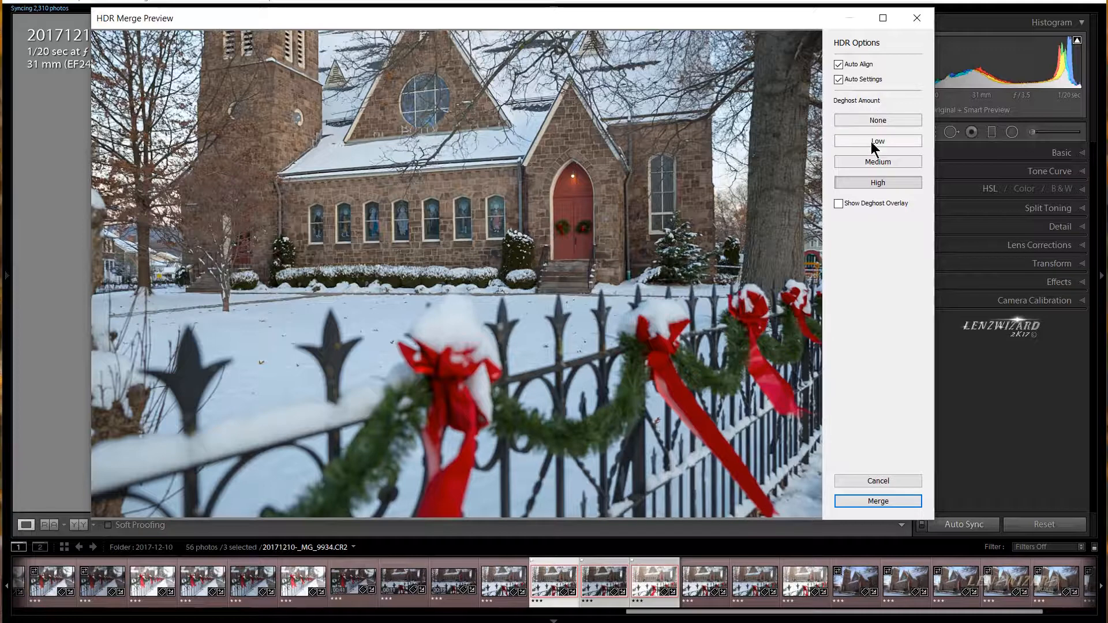
{"action": "left_click", "coordinate": [837, 204]}
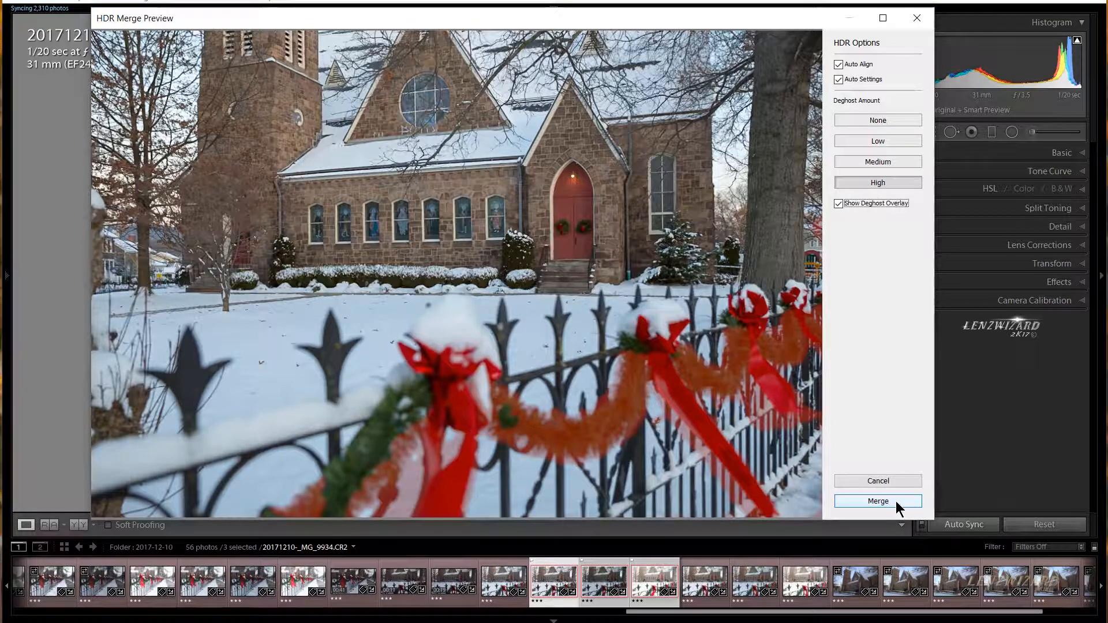
{"action": "left_click", "coordinate": [877, 501]}
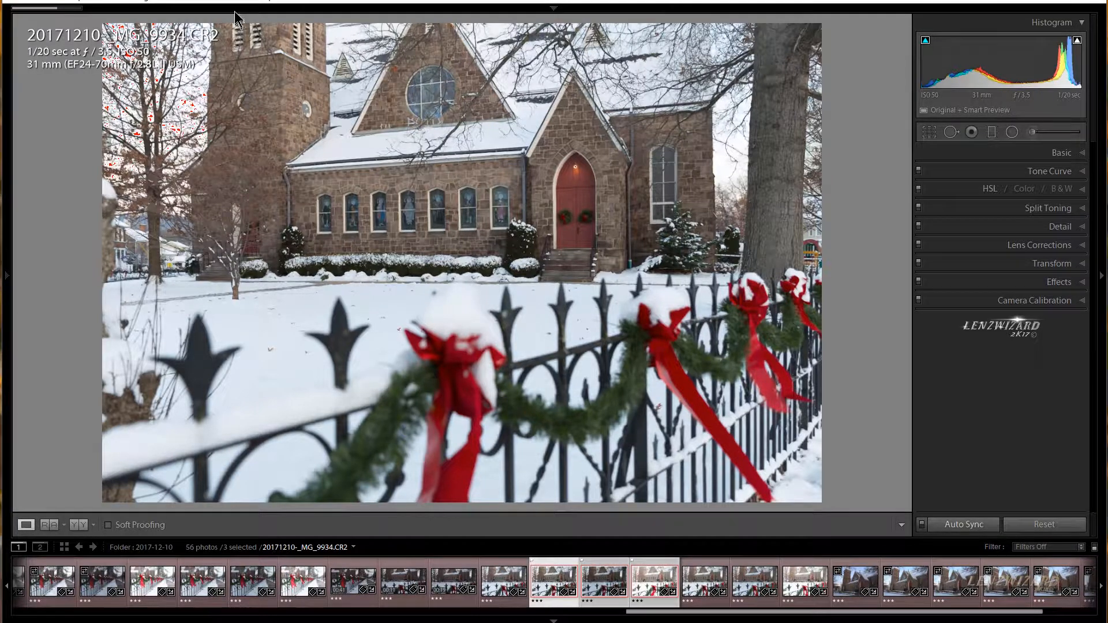
Step: Compare the church tower and sky up close in _MG_9934.CR2 and in the merged HDR photo
{"action": "mouse_move", "coordinate": [234, 13]}
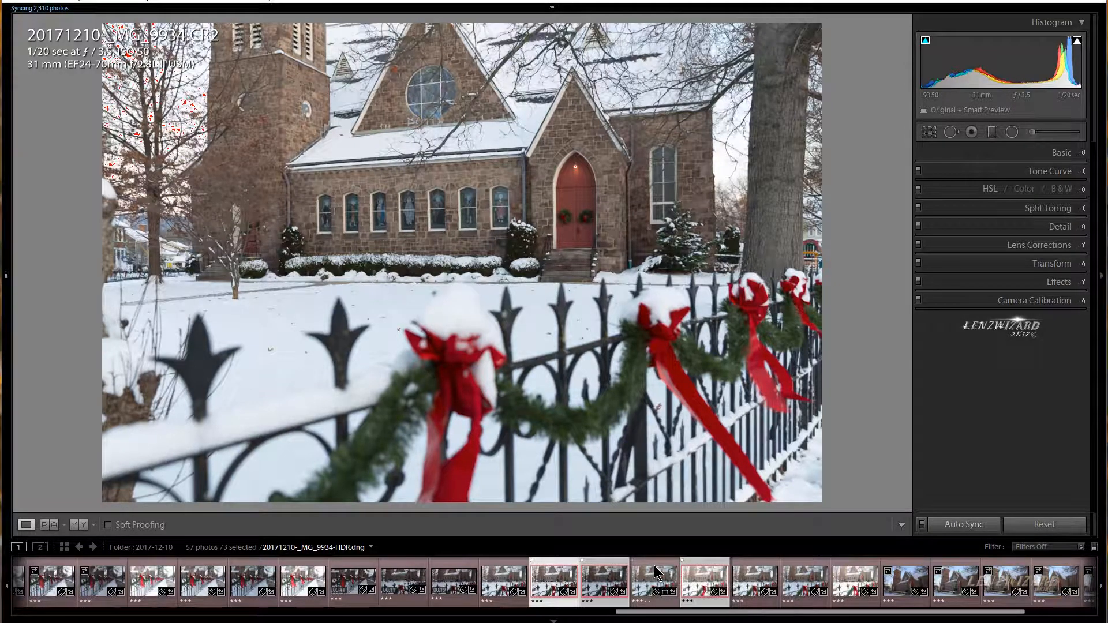
{"action": "left_click", "coordinate": [214, 55]}
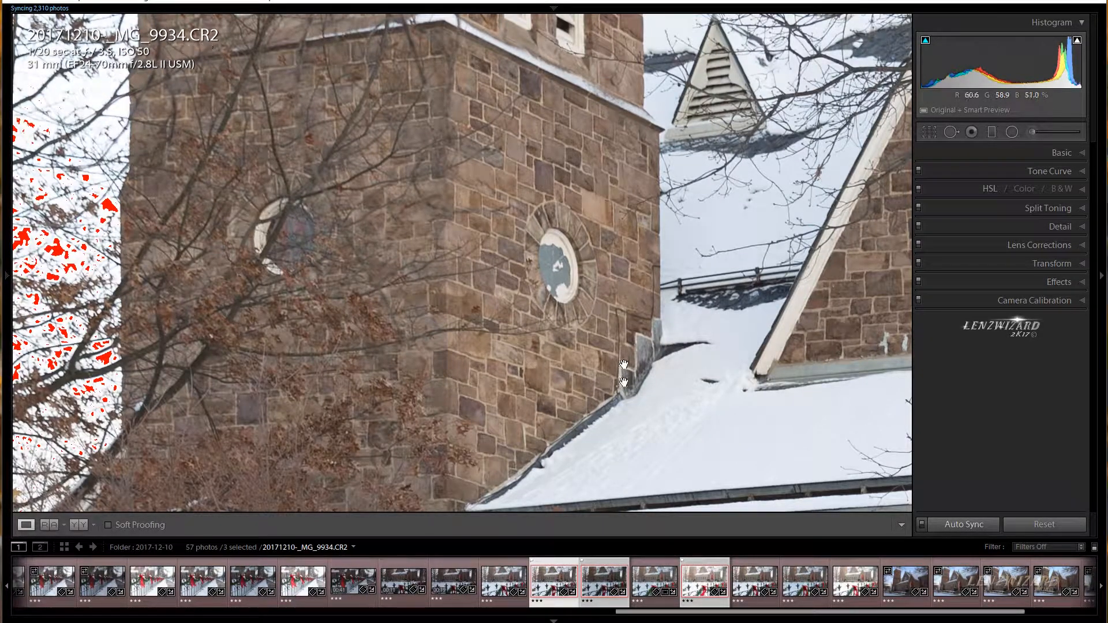
{"action": "left_click", "coordinate": [665, 569]}
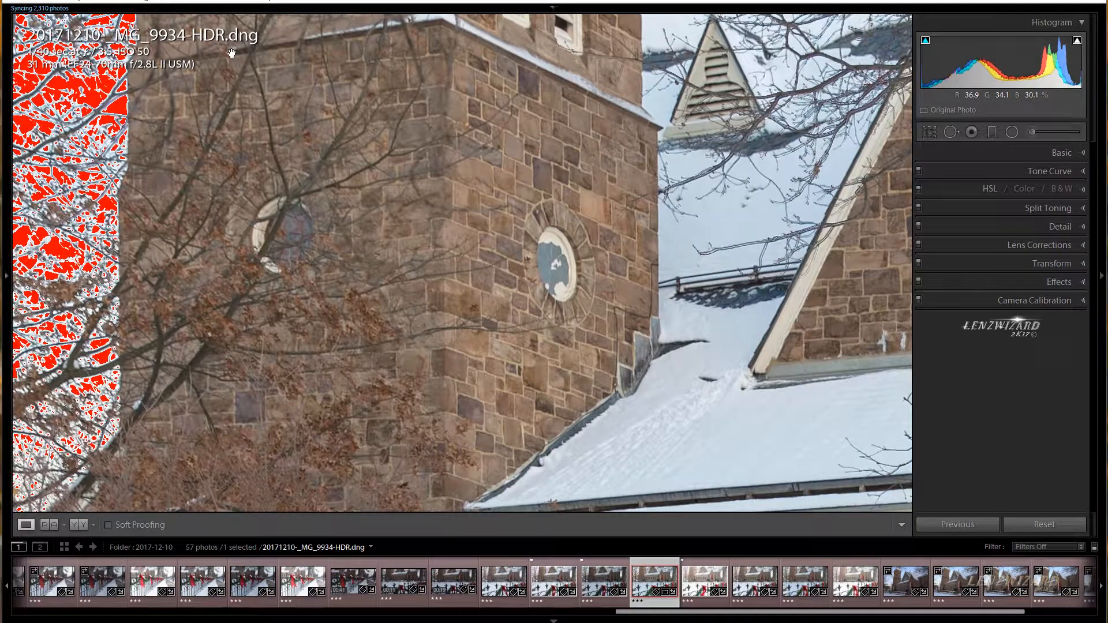
Step: Inspect the church windows and door in the HDR photo, and compare it with _MG_9934.CR2 up close and in full view
{"action": "left_click", "coordinate": [318, 128]}
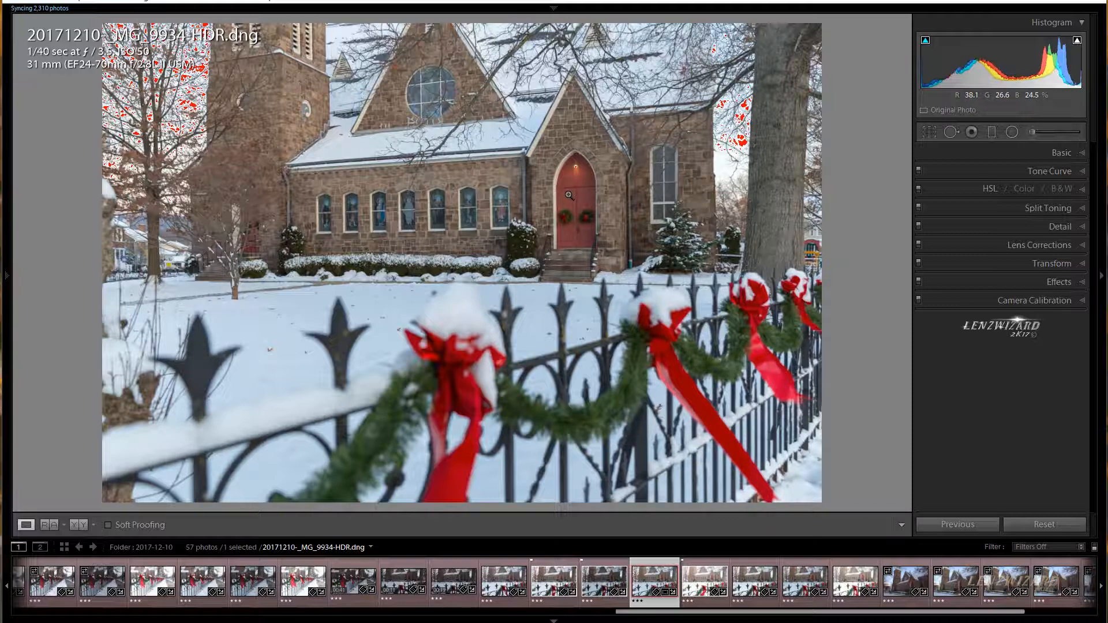
{"action": "left_click", "coordinate": [514, 190]}
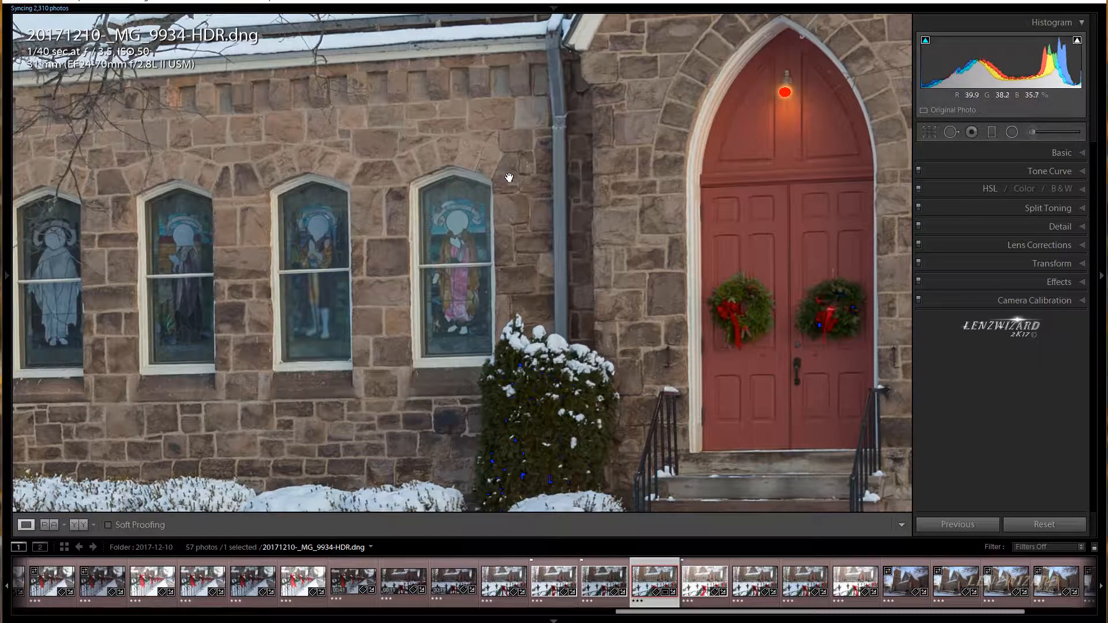
{"action": "left_click", "coordinate": [549, 567], "text": "ctrl"}
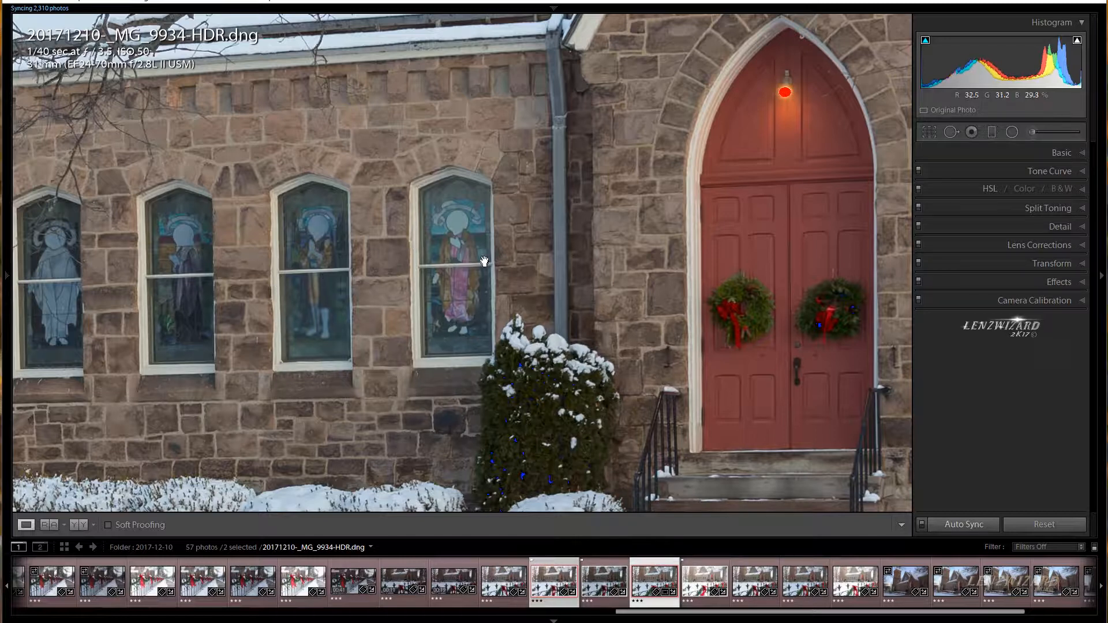
{"action": "key", "text": "Right"}
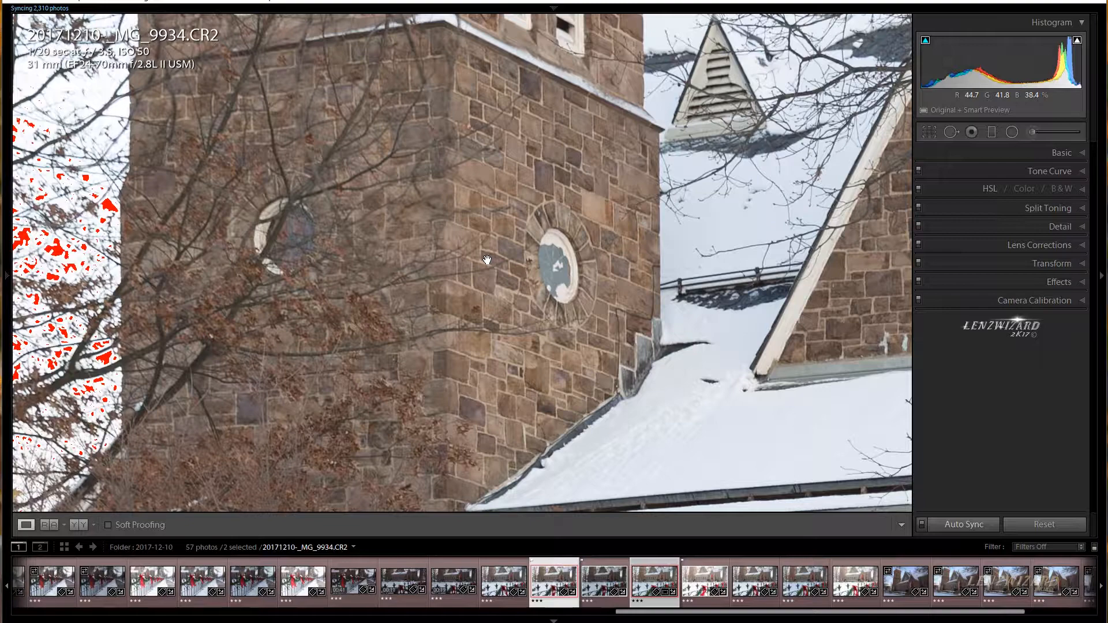
{"action": "left_click", "coordinate": [420, 213]}
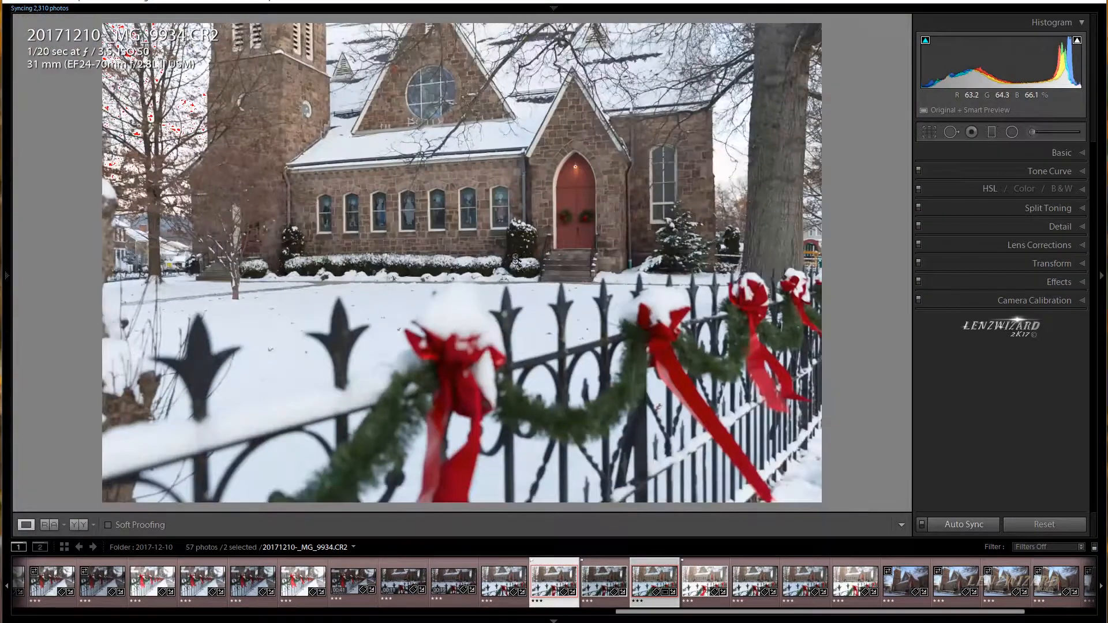
{"action": "left_click", "coordinate": [649, 570]}
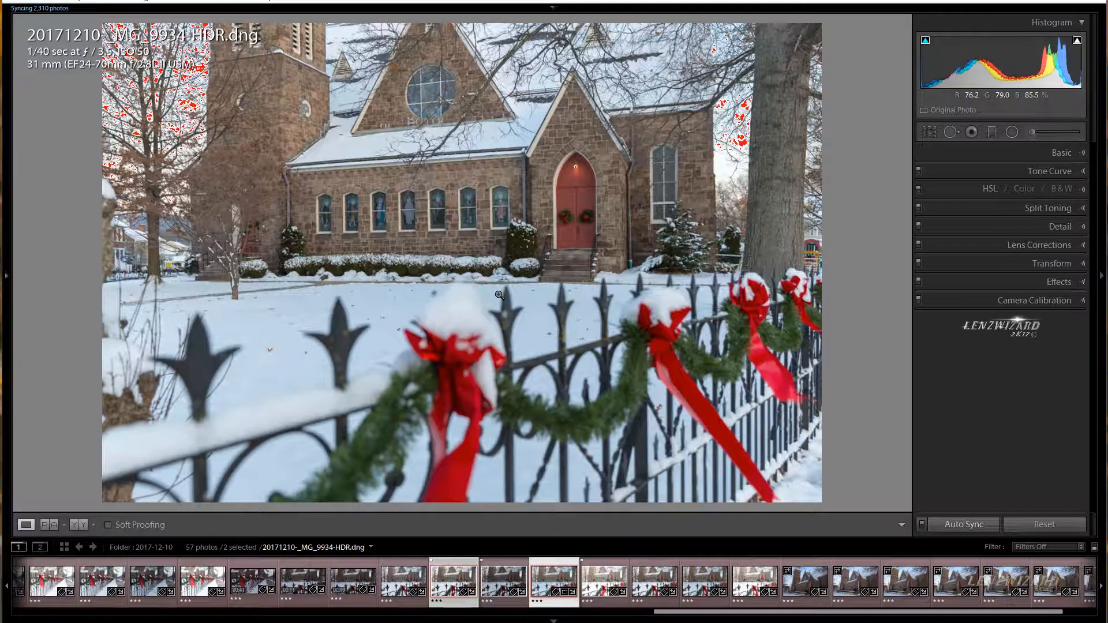
{"action": "key", "text": "Left"}
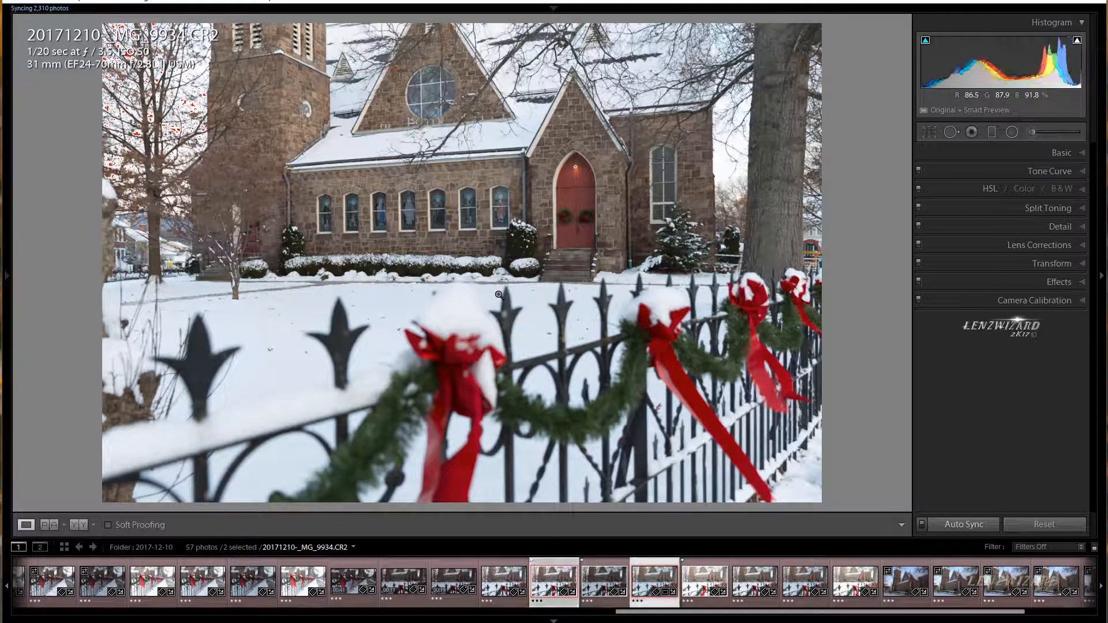
{"action": "key", "text": "Right"}
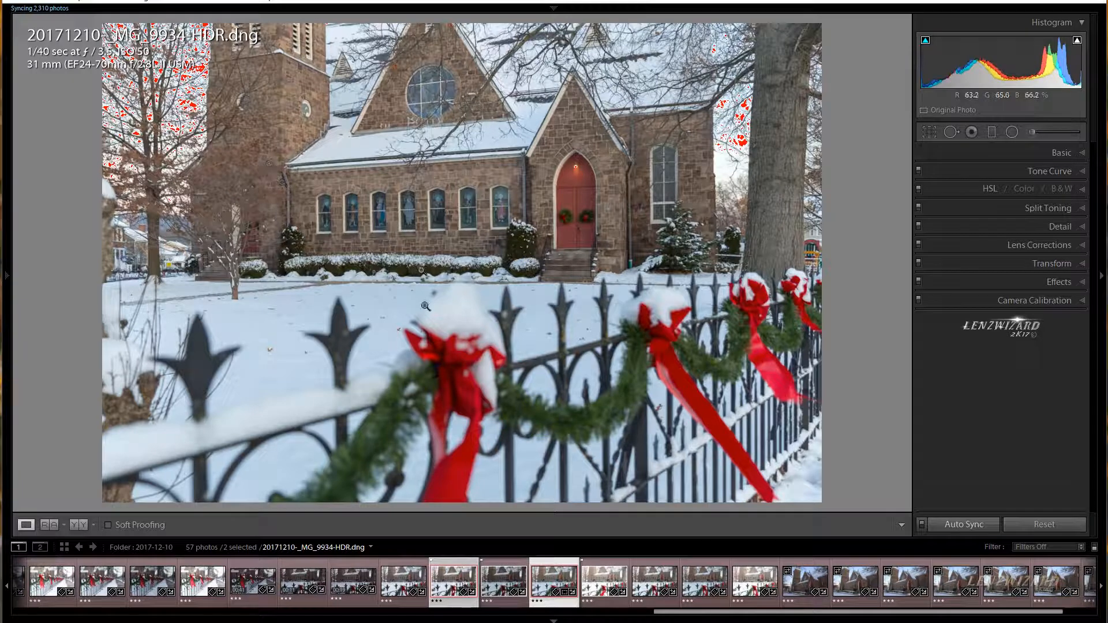
Step: Apply automatic tone adjustments to _MG_9934.CR2 alone
{"action": "left_click", "coordinate": [453, 572]}
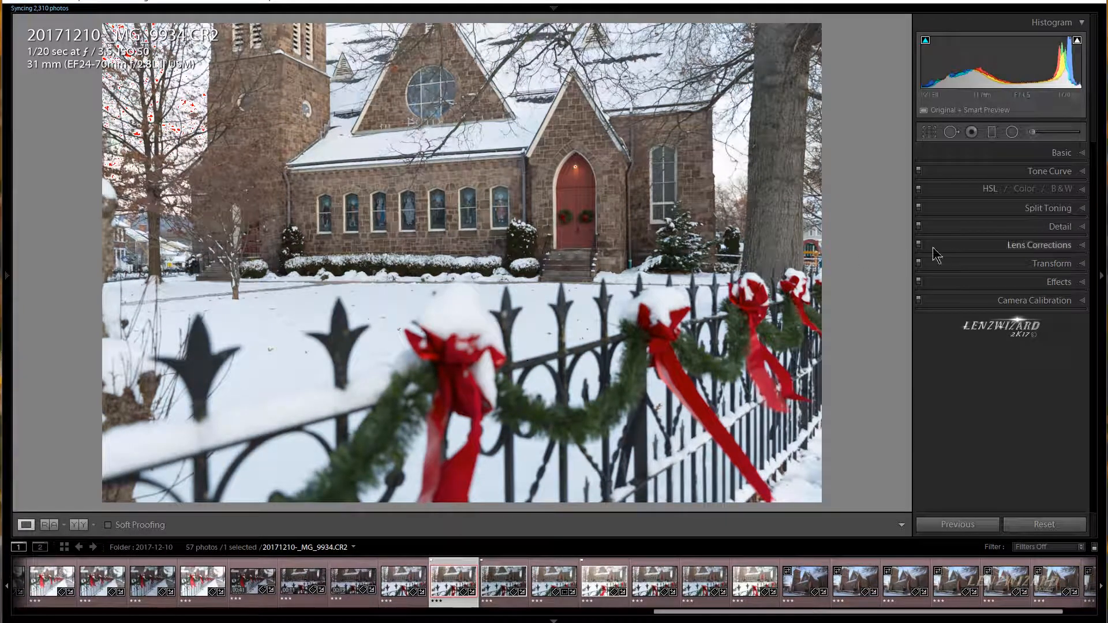
{"action": "left_click", "coordinate": [993, 153]}
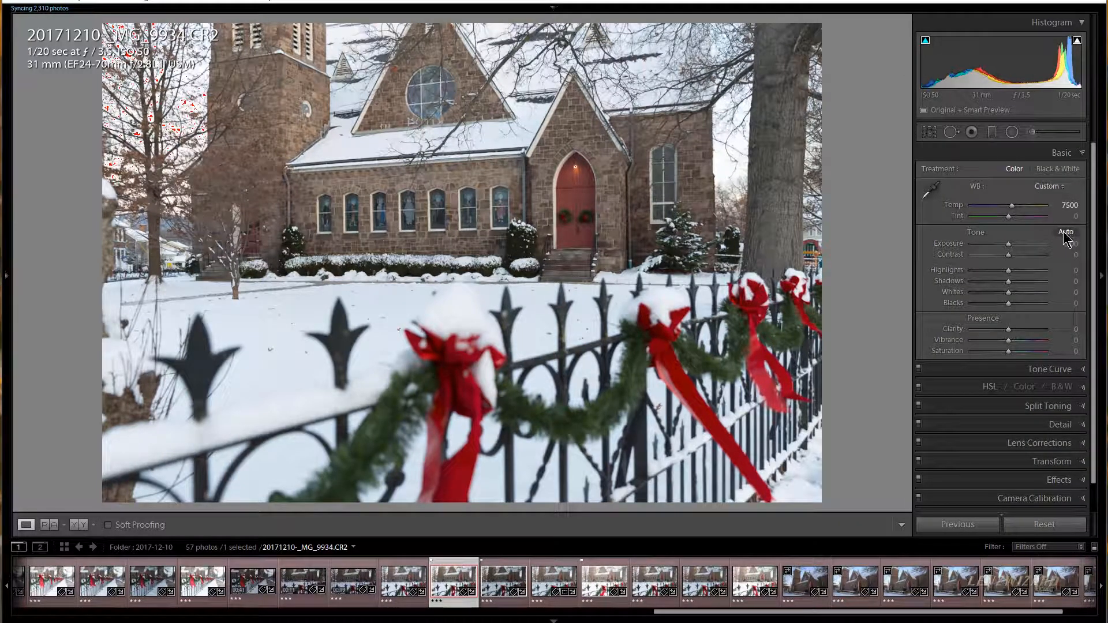
{"action": "left_click", "coordinate": [1065, 233]}
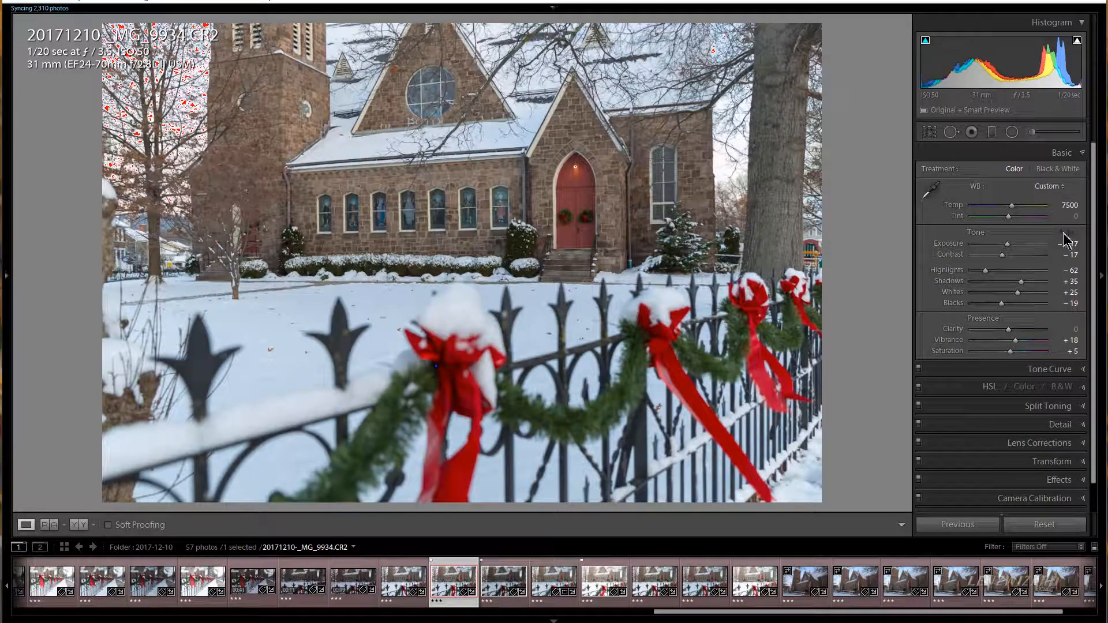
Step: Select the HDR photo together with the auto-toned _MG_9934.CR2 and compare the two in full view
{"action": "left_click", "coordinate": [557, 570], "text": "ctrl"}
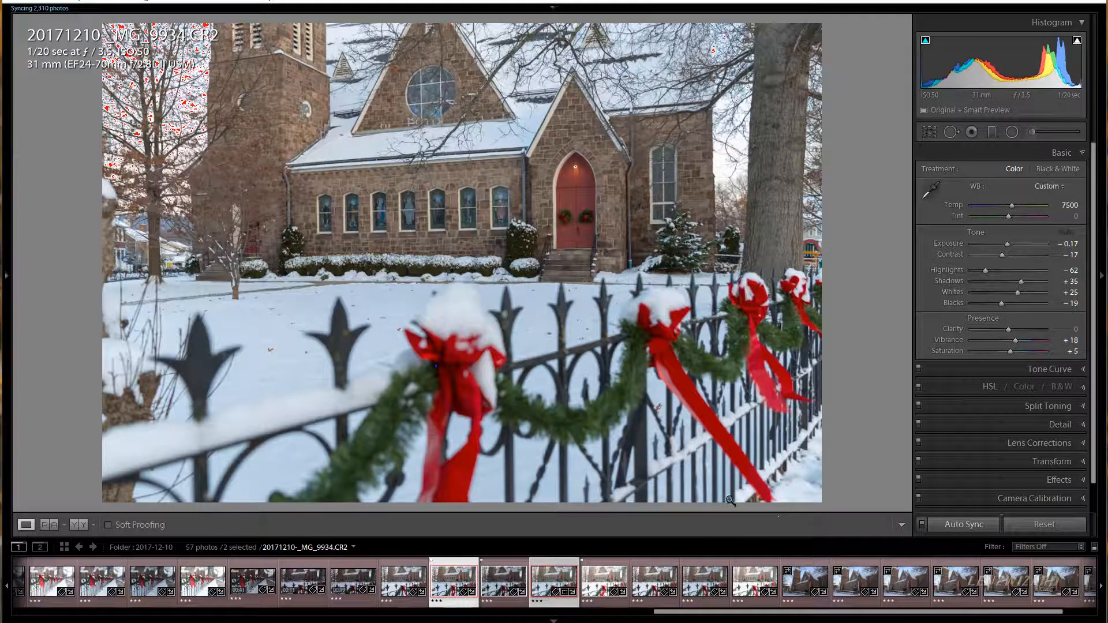
{"action": "key", "text": "Right"}
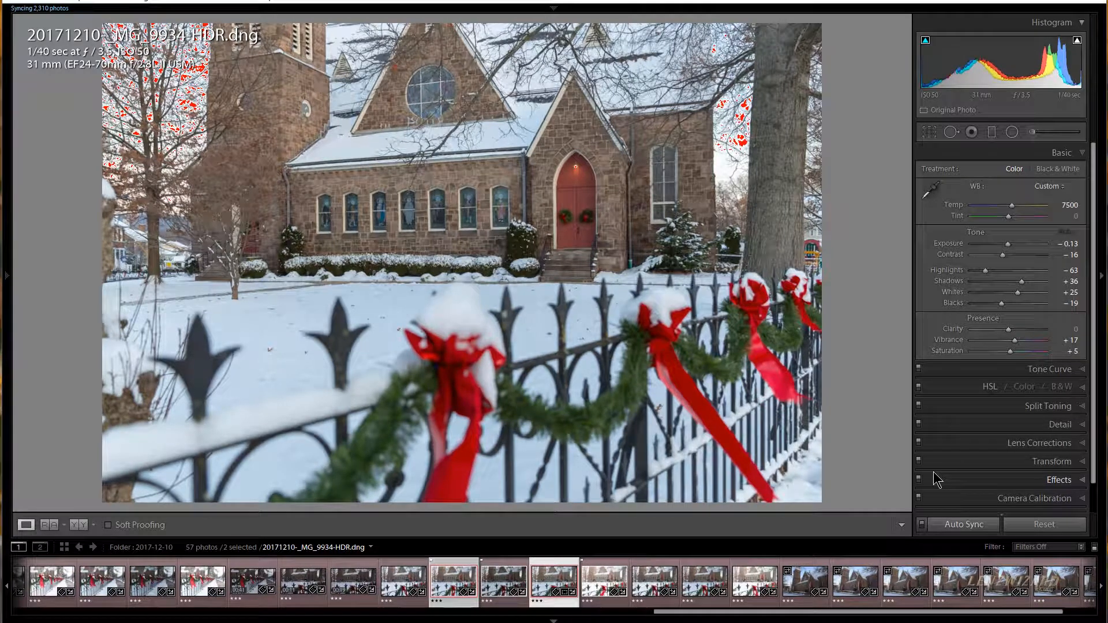
{"action": "key", "text": "Left"}
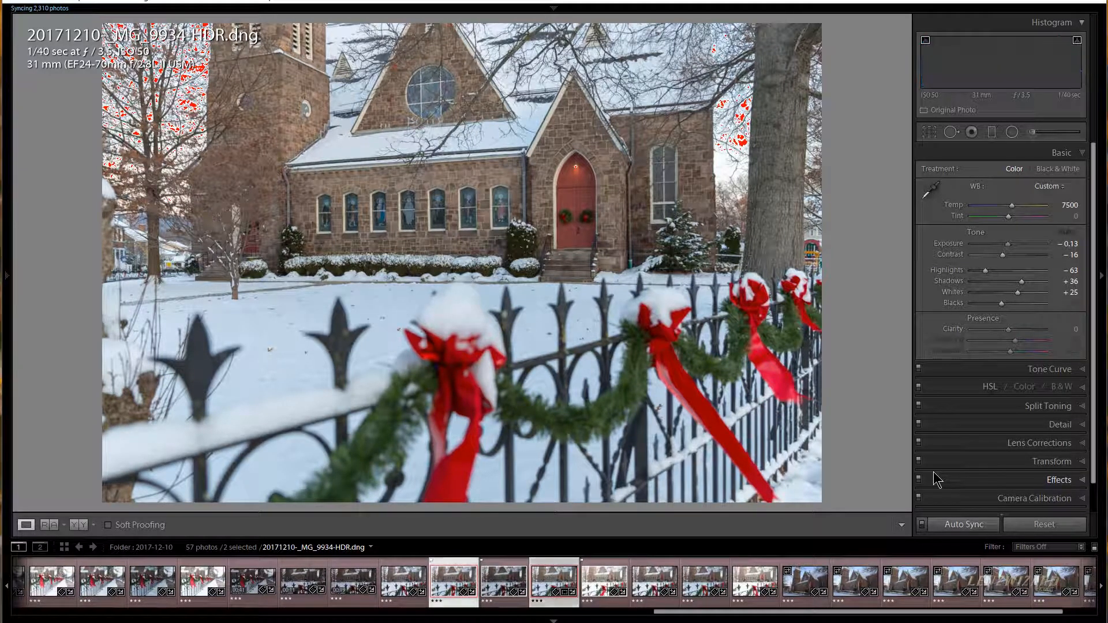
{"action": "key", "text": "Right"}
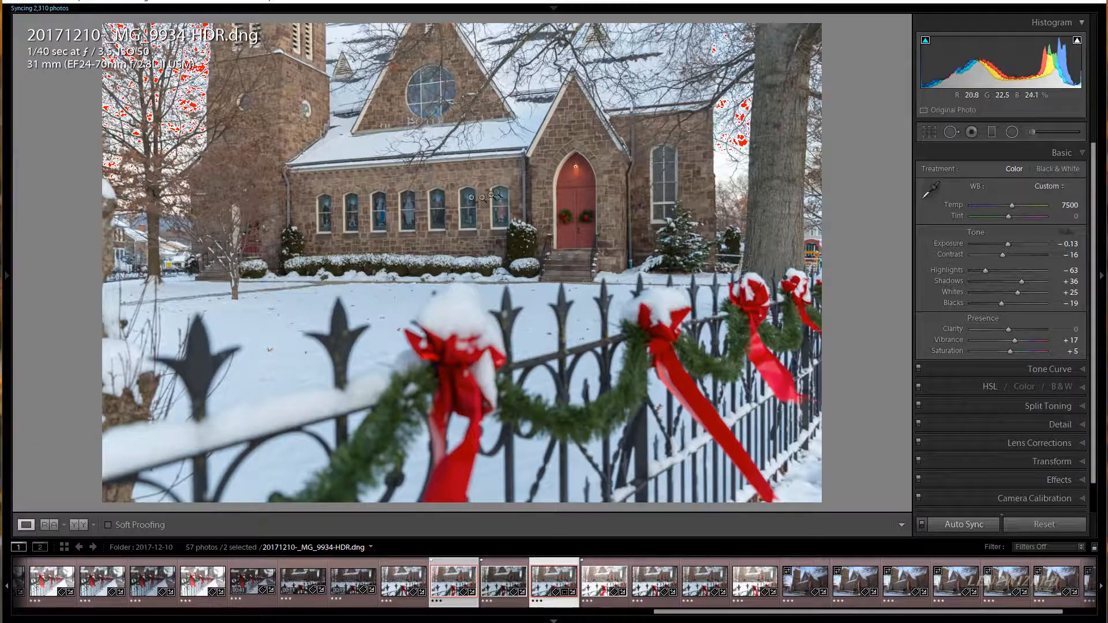
Step: Compare the stained-glass windows and stone wall up close in the HDR photo and in the auto-toned _MG_9934.CR2
{"action": "left_click", "coordinate": [471, 179]}
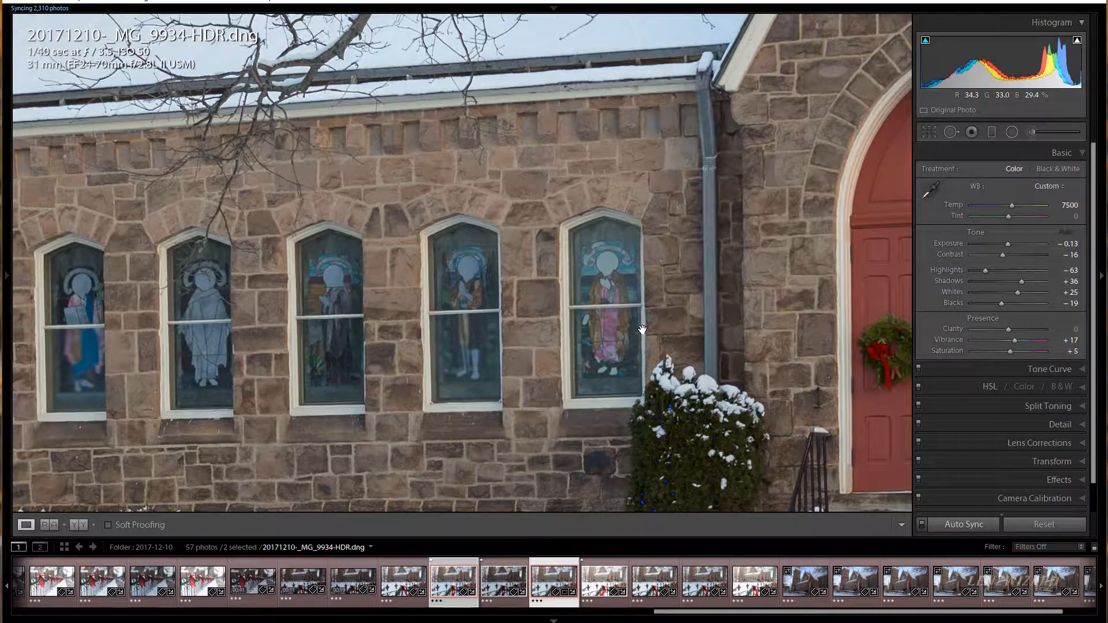
{"action": "key", "text": "Right"}
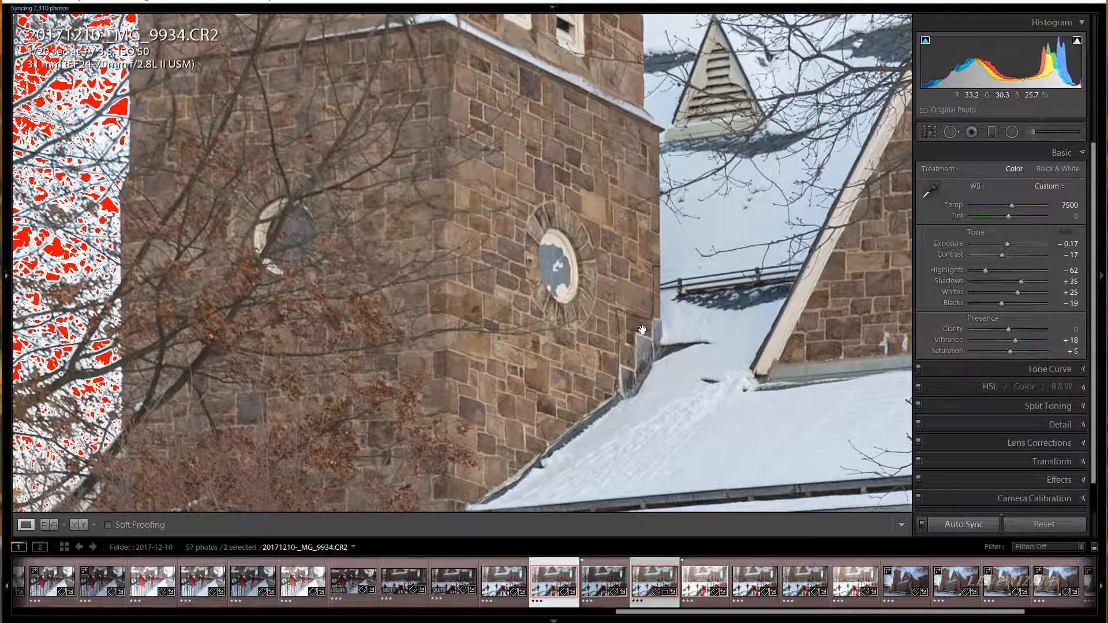
{"action": "left_click", "coordinate": [584, 381]}
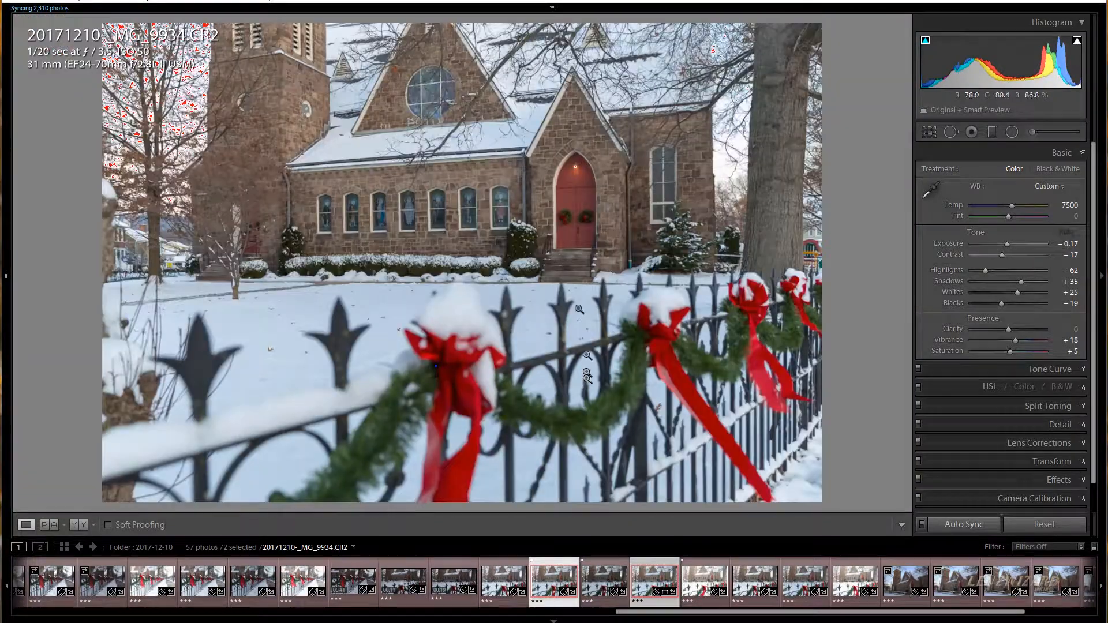
{"action": "left_click", "coordinate": [527, 241]}
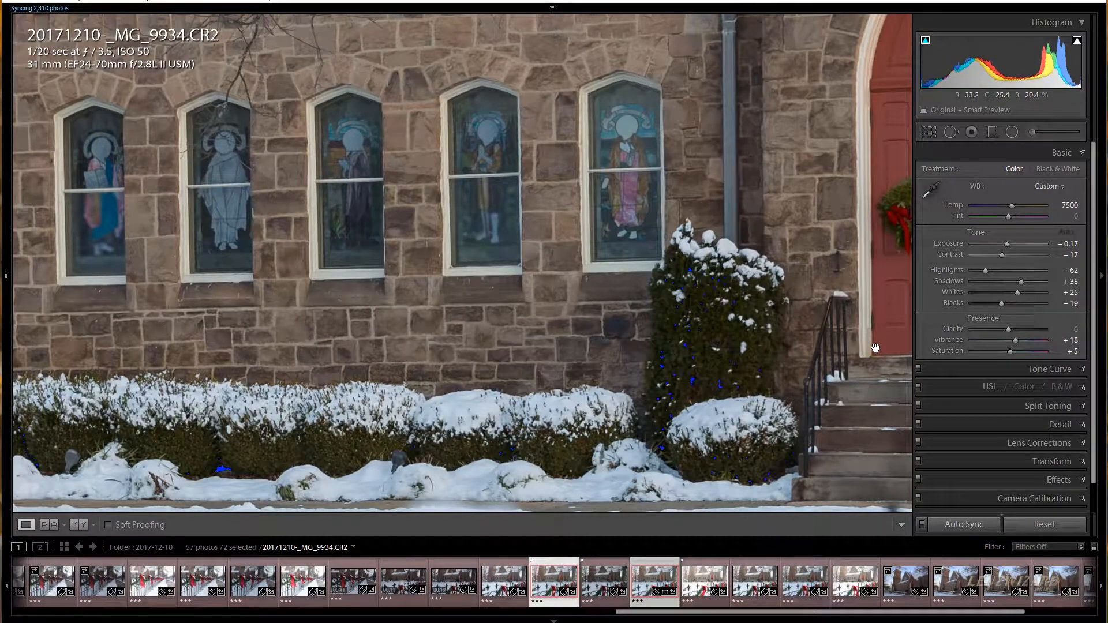
{"action": "key", "text": "Right"}
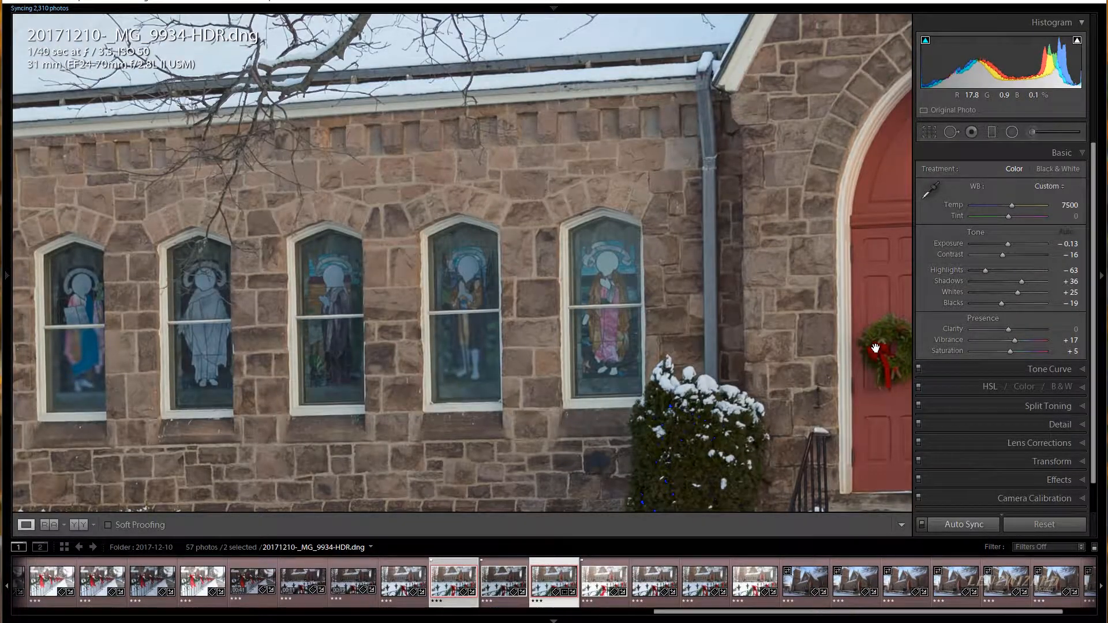
{"action": "key", "text": "Right"}
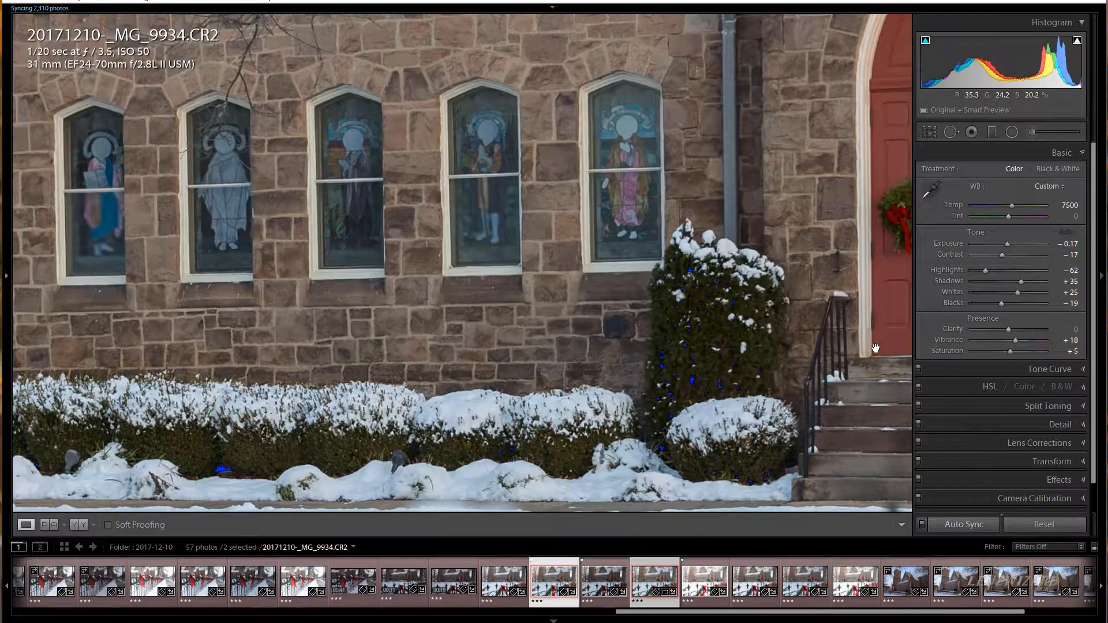
{"action": "key", "text": "Left"}
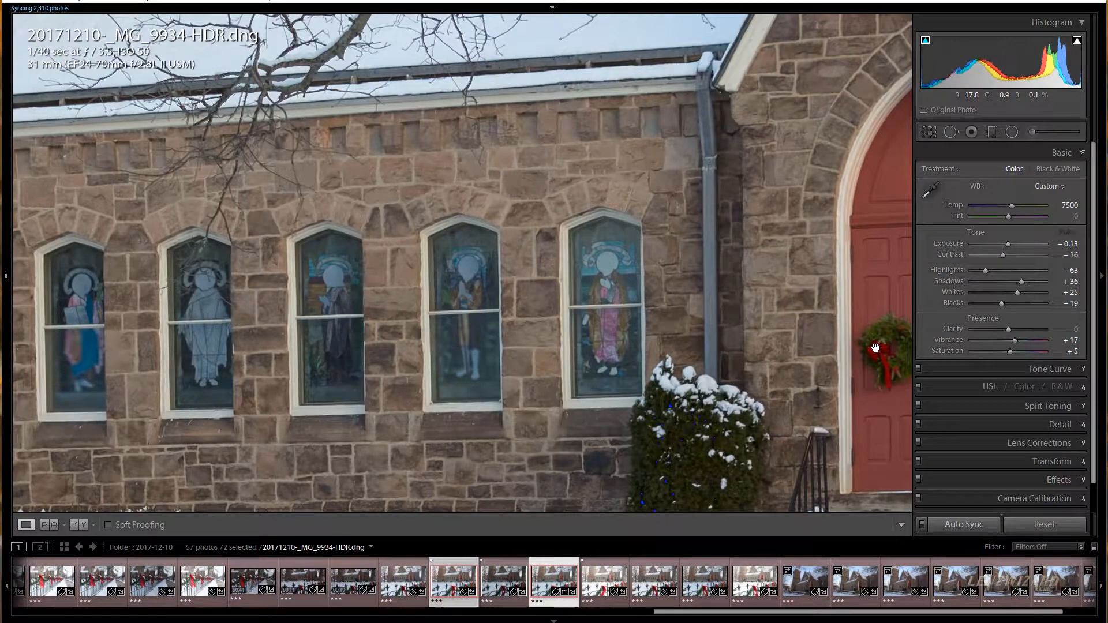
Step: Return to the full view and compare the whole scene in the HDR photo and _MG_9934.CR2 once more
{"action": "left_click", "coordinate": [580, 294]}
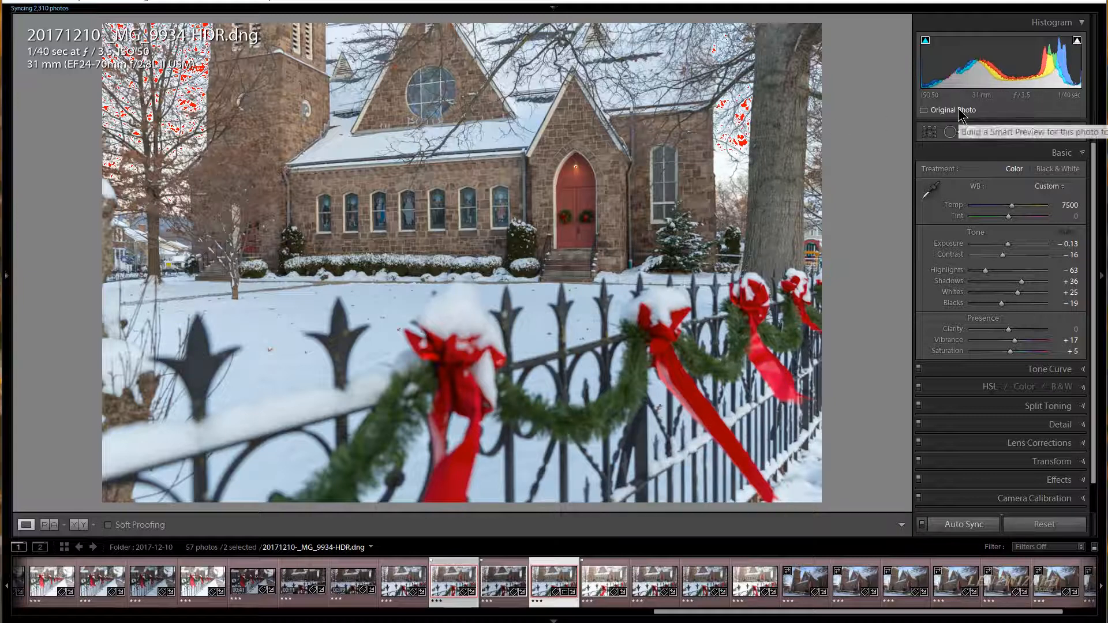
{"action": "key", "text": "Left"}
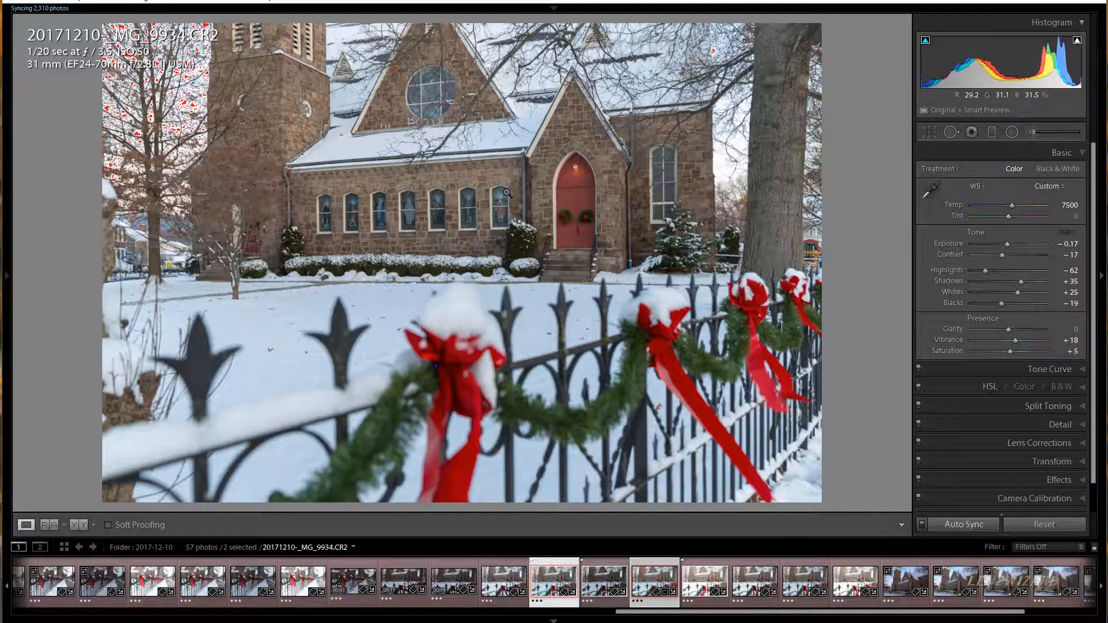
{"action": "key", "text": "Right"}
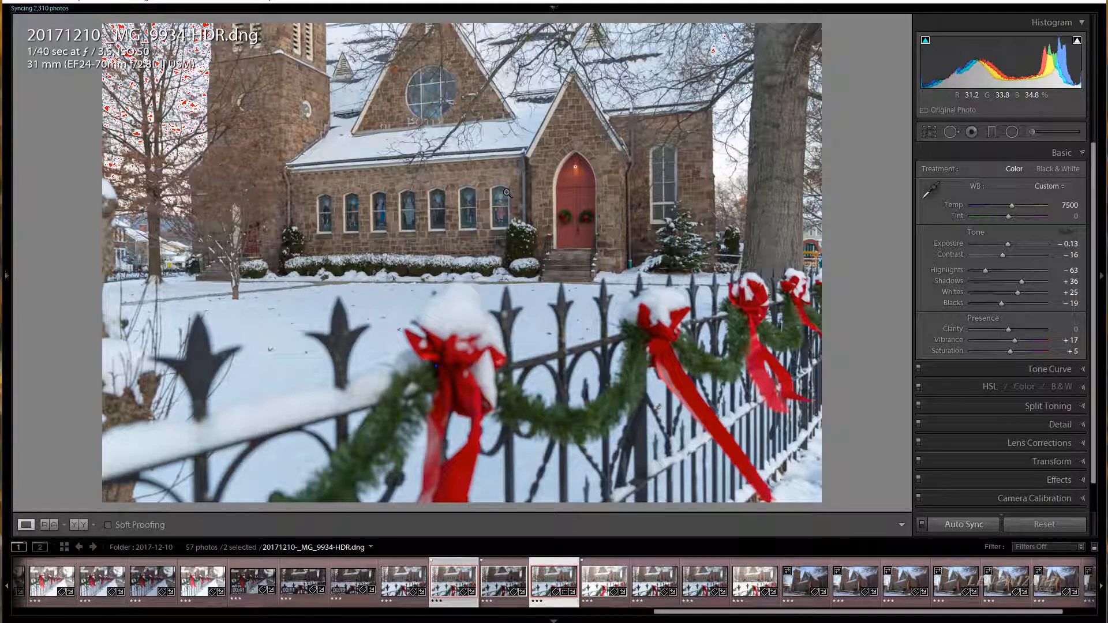